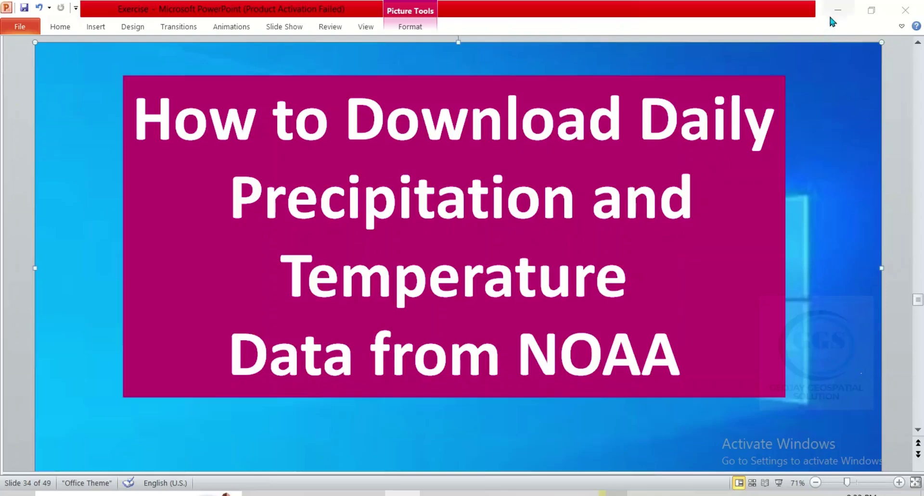
# Minimize the PowerPoint NOAA-data title slide to reveal the YouTube channel page in Chrome
pyautogui.click(830, 17)
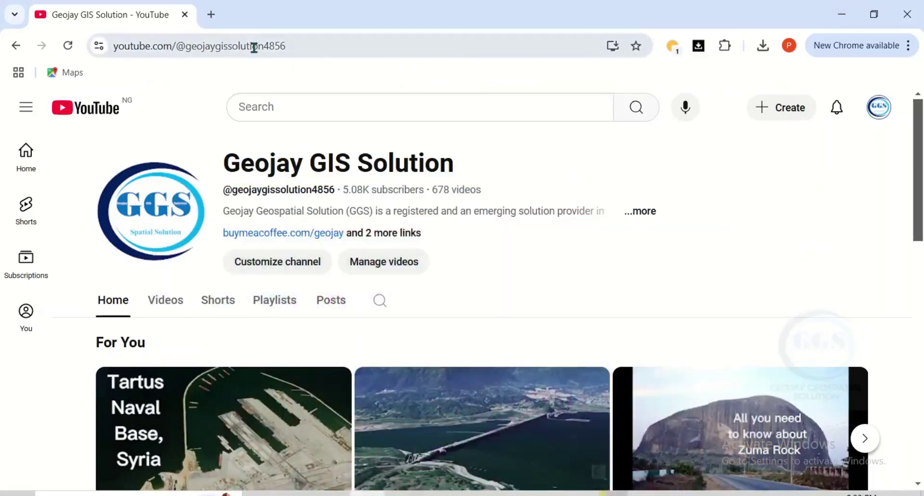
# In a new tab, search Google for 'global historical climatology network daily ghcn daily version 3'
pyautogui.click(211, 15)
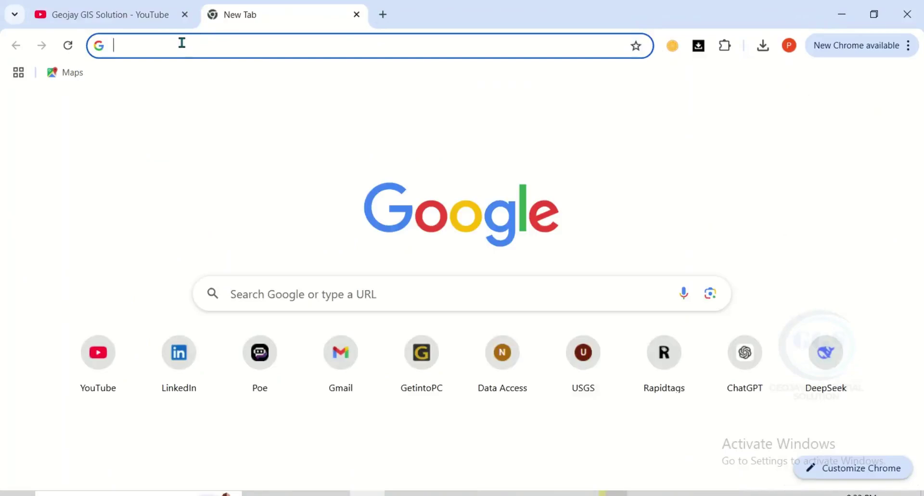
pyautogui.write('glo')
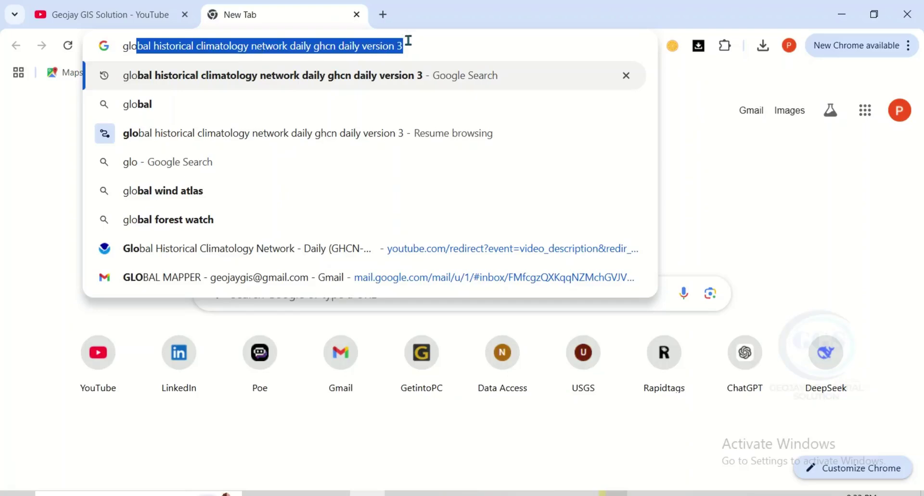
pyautogui.press('Right')
pyautogui.press('Return')
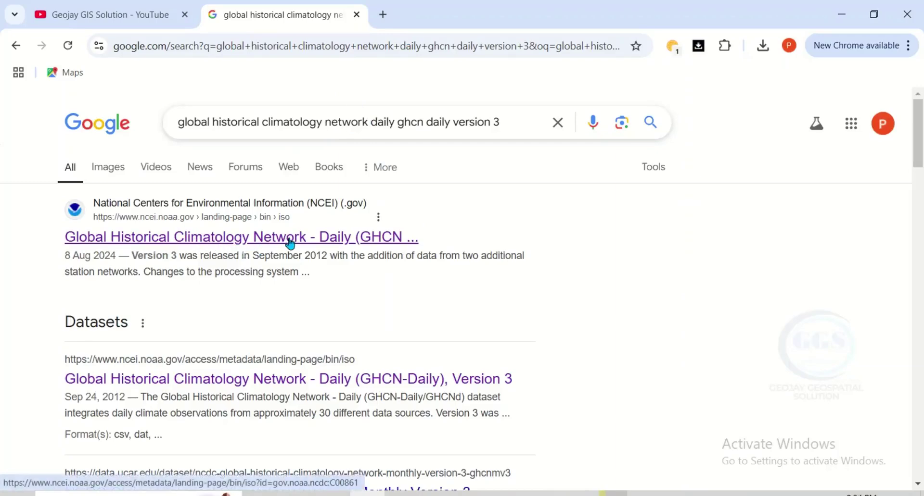
# Open NCEI's GHCN-Daily Version 3 result and scroll down to its Access options table
pyautogui.click(218, 239)
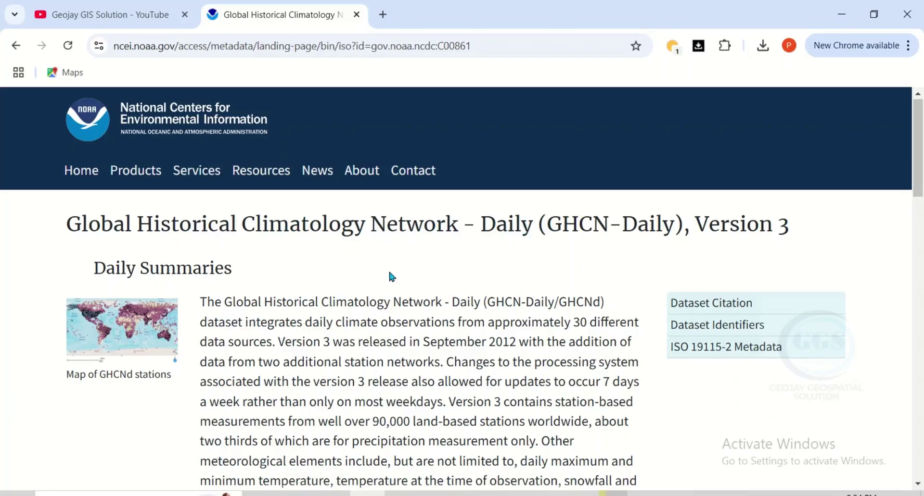
pyautogui.scroll(-1, 313, 287)
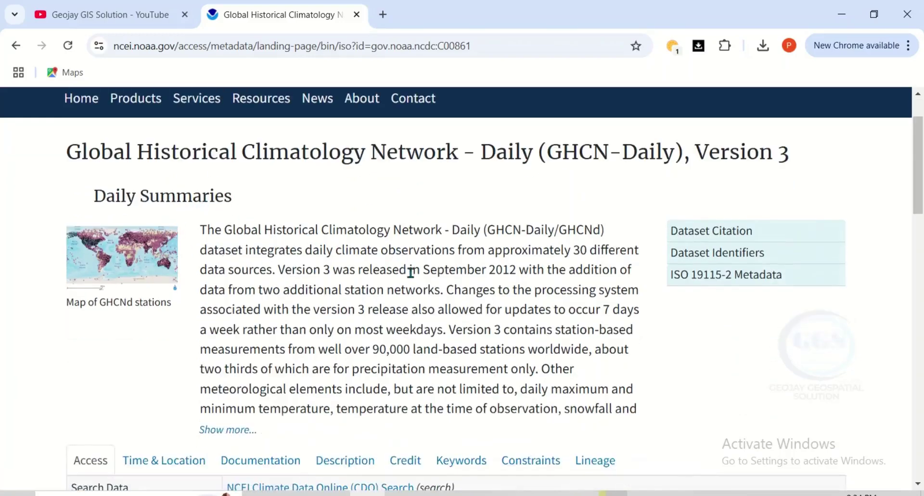
pyautogui.scroll(-3, 466, 275)
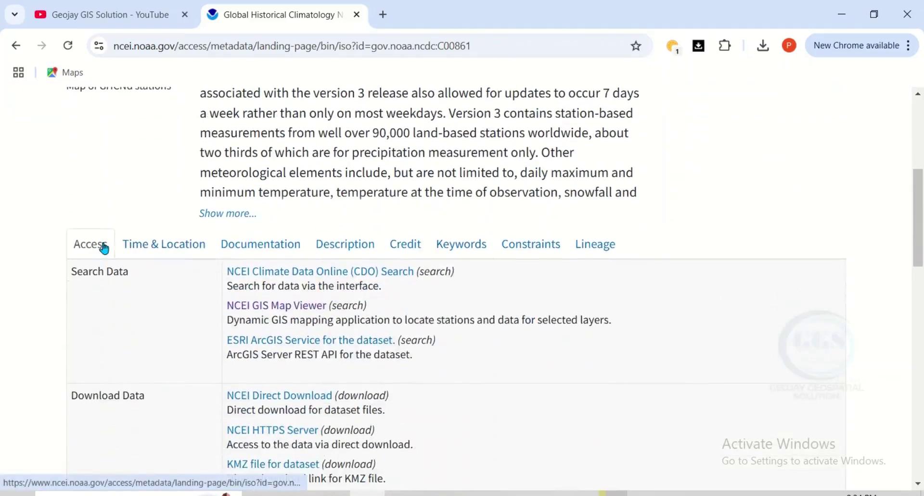
pyautogui.click(188, 244)
pyautogui.scroll(-1, 187, 264)
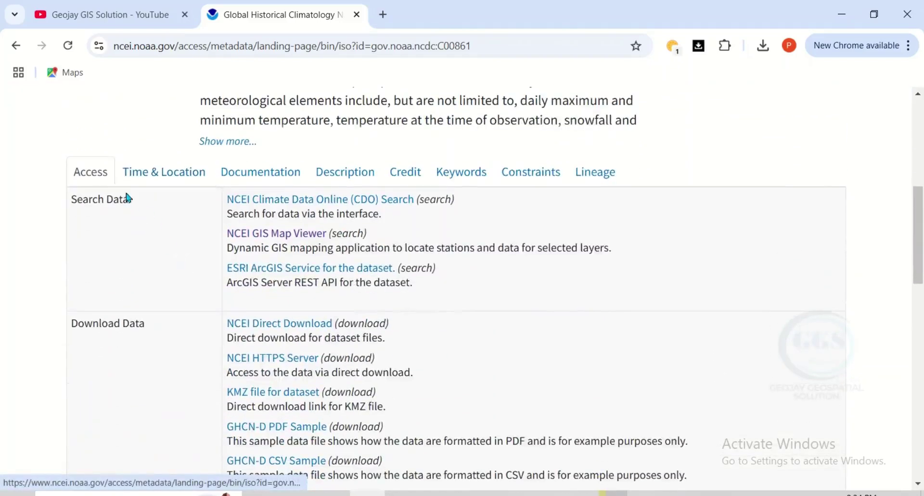
pyautogui.click(158, 176)
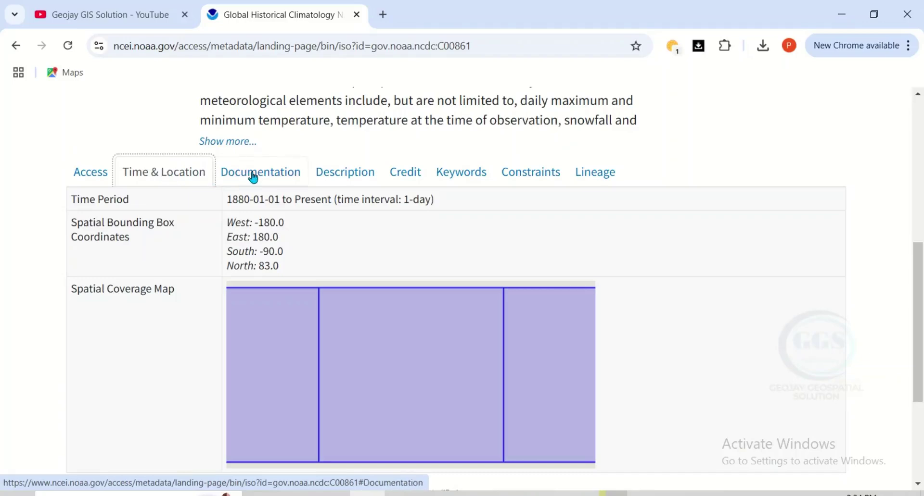
pyautogui.click(251, 178)
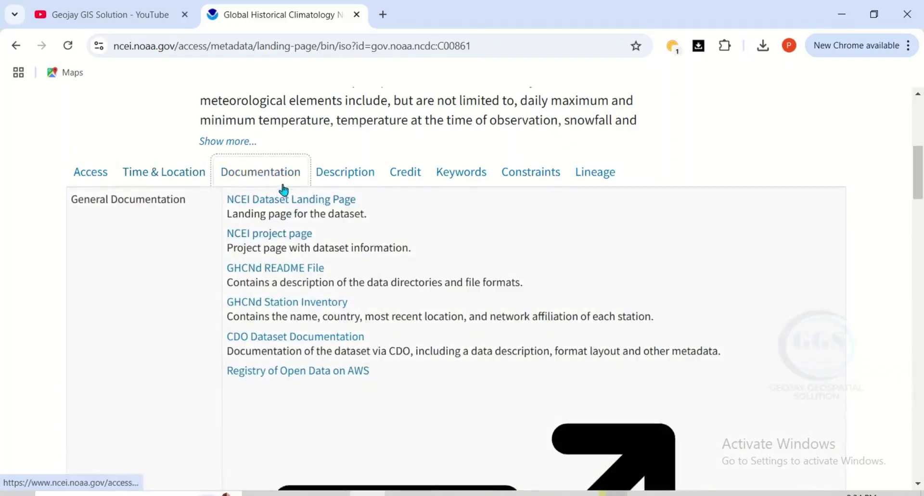
pyautogui.click(342, 175)
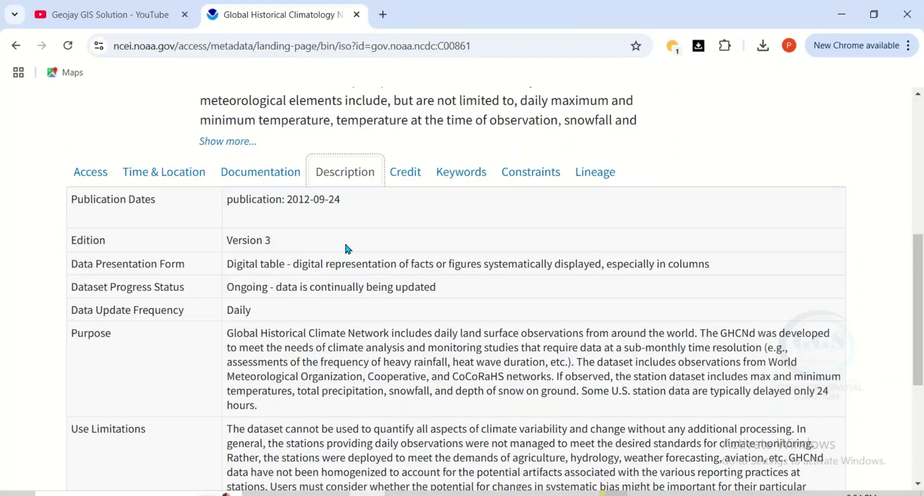
pyautogui.click(397, 174)
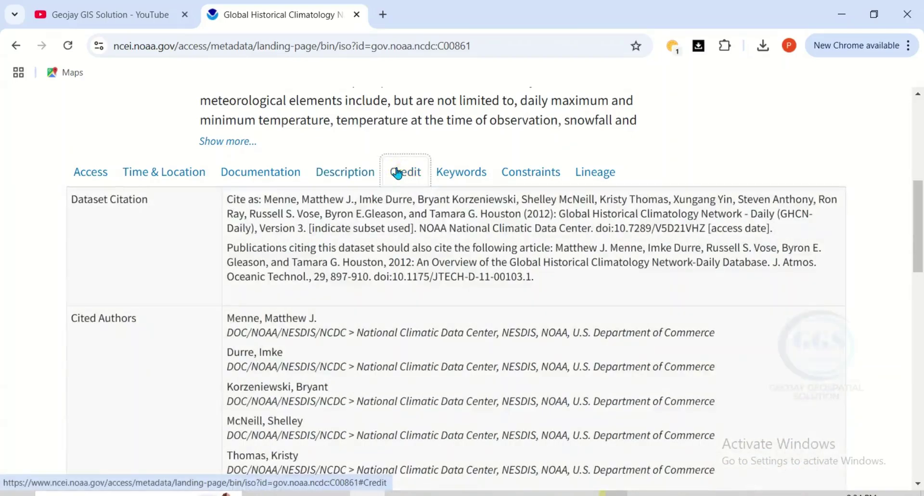
pyautogui.moveTo(228, 203); pyautogui.dragTo(605, 242)
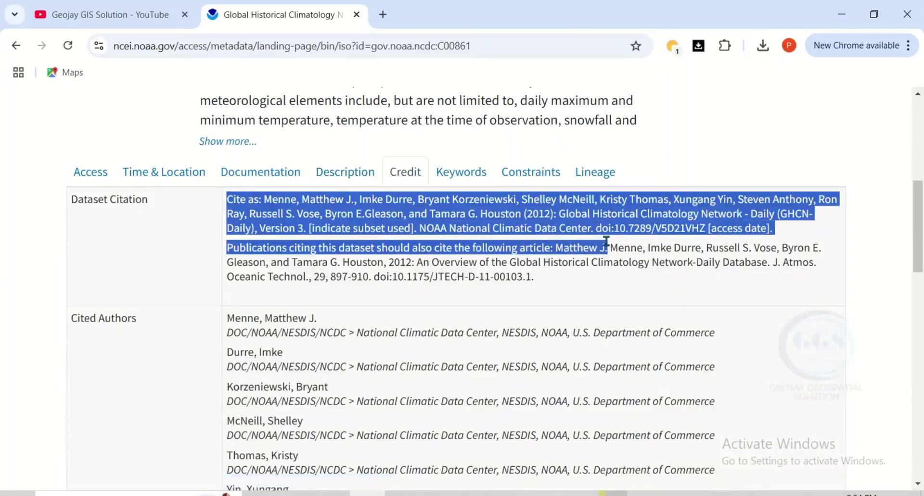
pyautogui.click(488, 234)
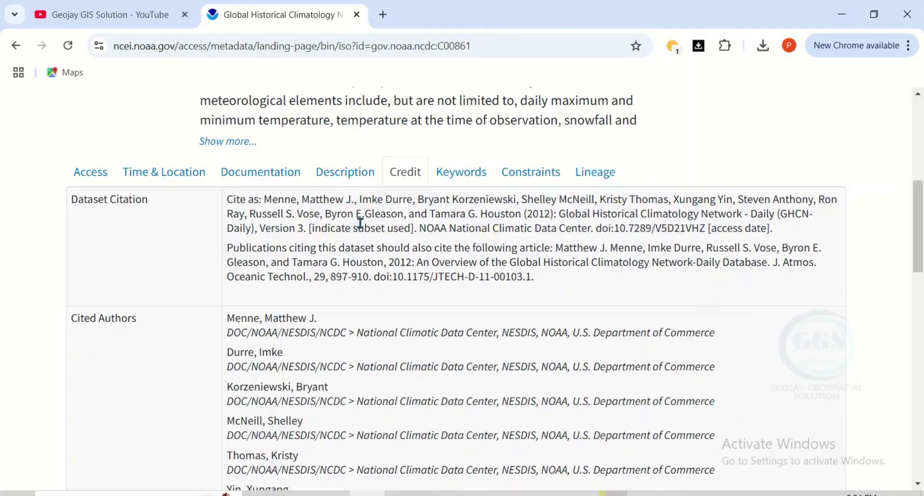
pyautogui.moveTo(227, 201); pyautogui.dragTo(655, 230)
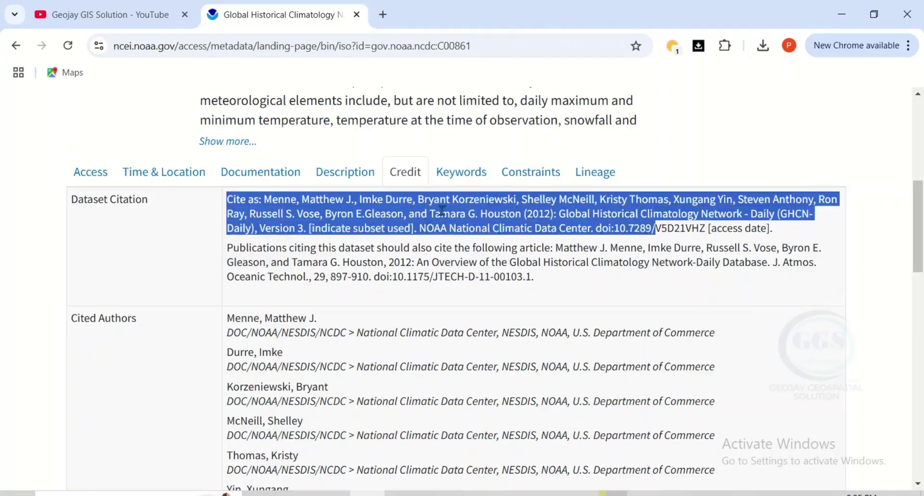
pyautogui.click(458, 188)
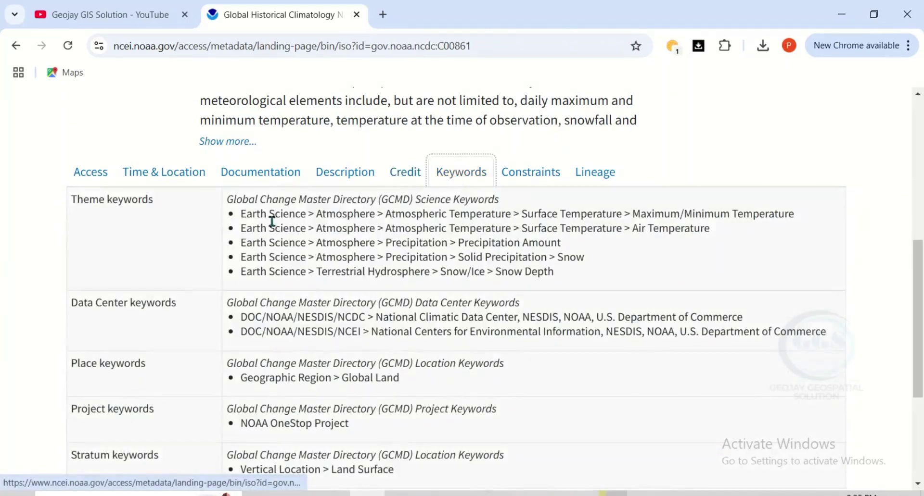
pyautogui.click(533, 179)
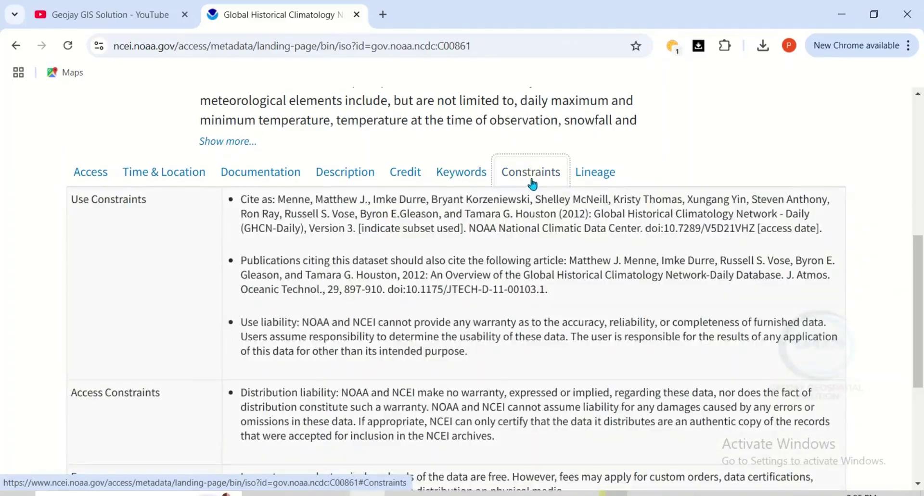
pyautogui.click(599, 177)
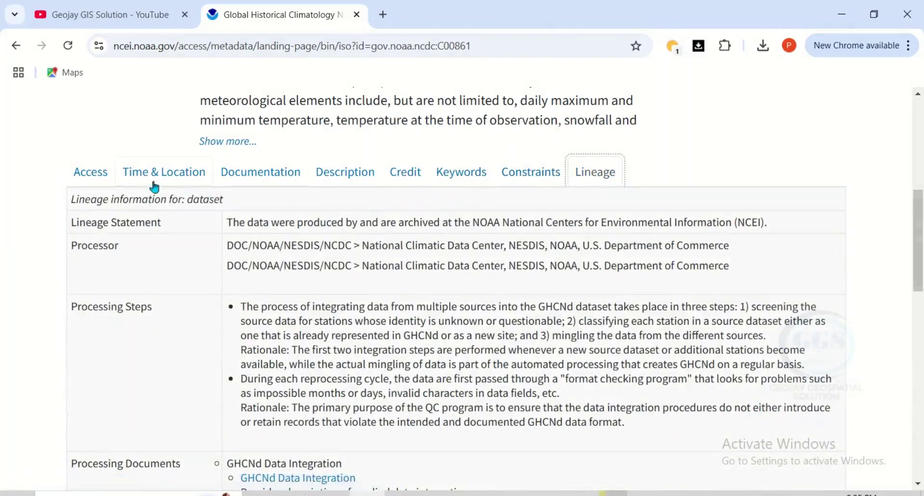
pyautogui.click(84, 176)
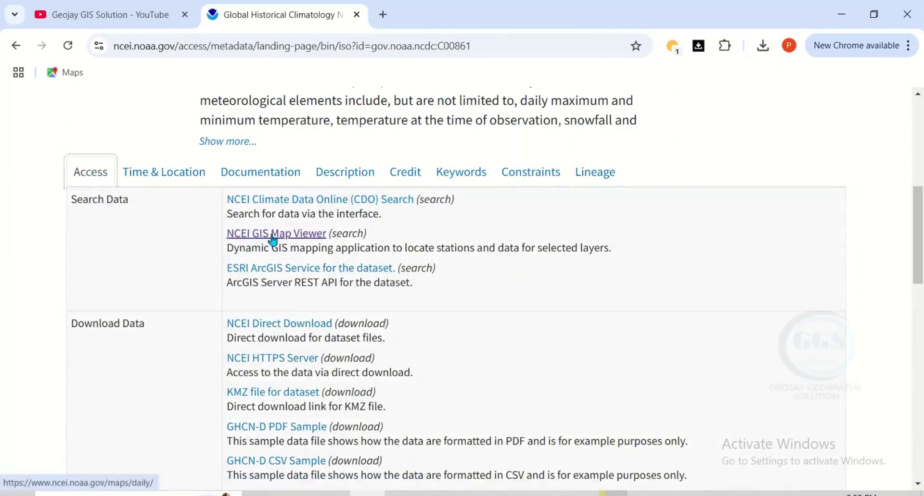
# Open the NCEI GIS Map Viewer link in a new tab and switch to it
pyautogui.rightClick(301, 236)
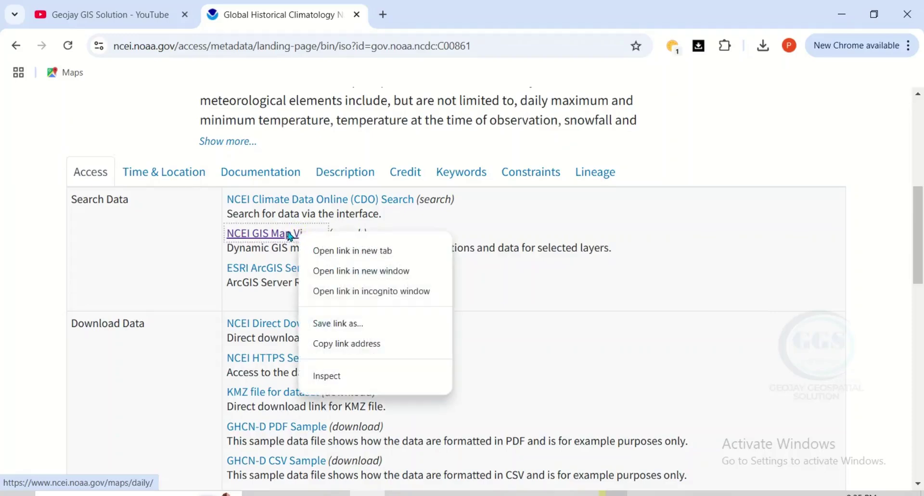
pyautogui.click(334, 252)
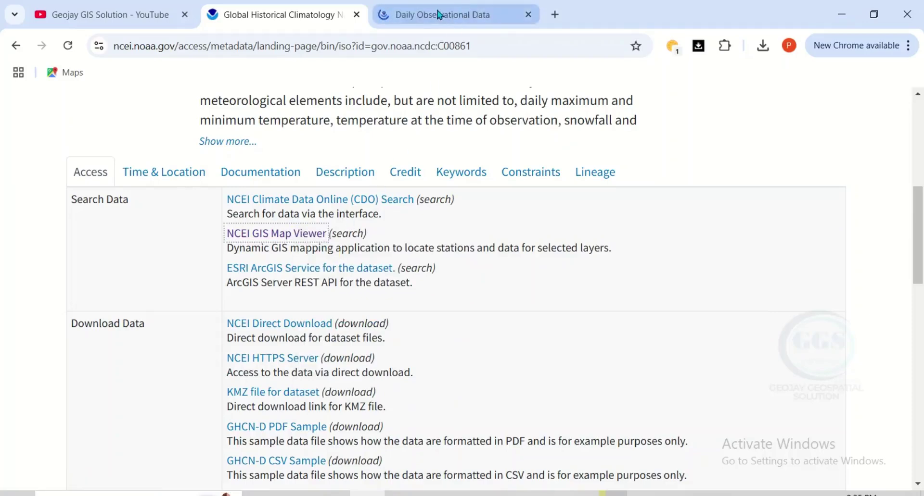
pyautogui.click(440, 15)
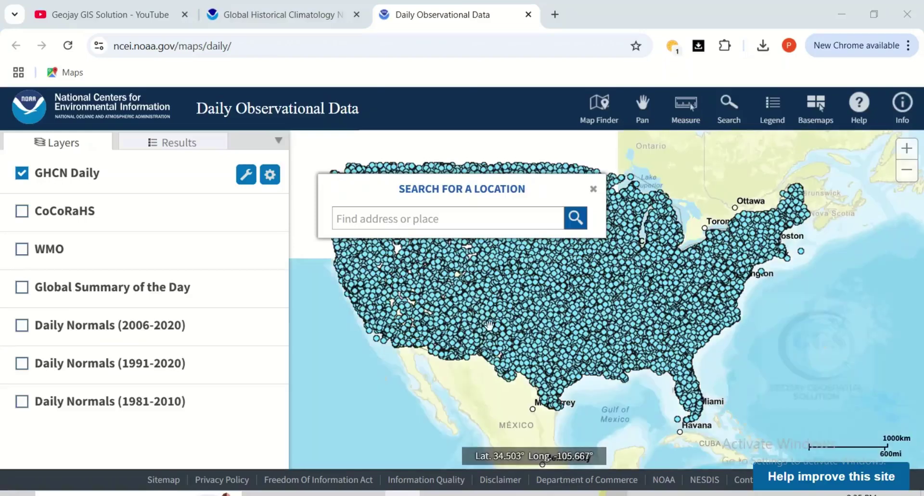
# Hide the GHCN Daily layer, try Daily Normals (2006-2020), then show Global Summary of the Day stations
pyautogui.moveTo(488, 323); pyautogui.dragTo(488, 358)
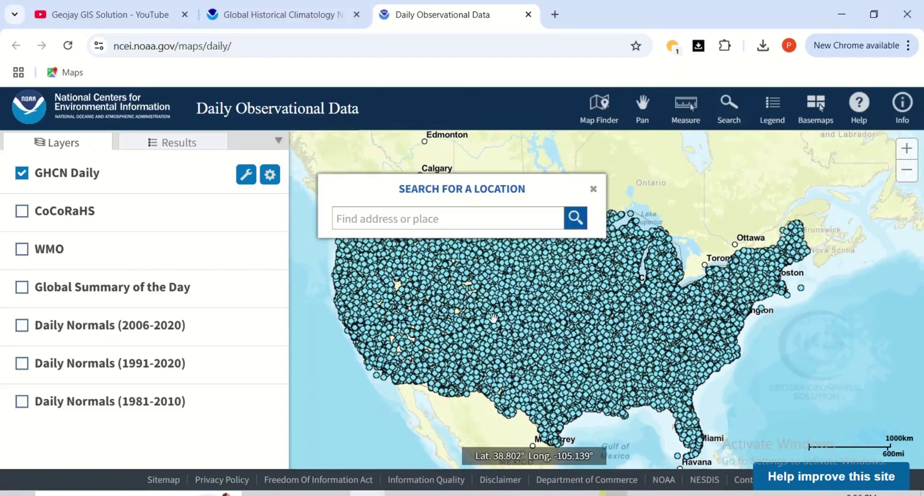
pyautogui.moveTo(496, 321); pyautogui.dragTo(495, 310)
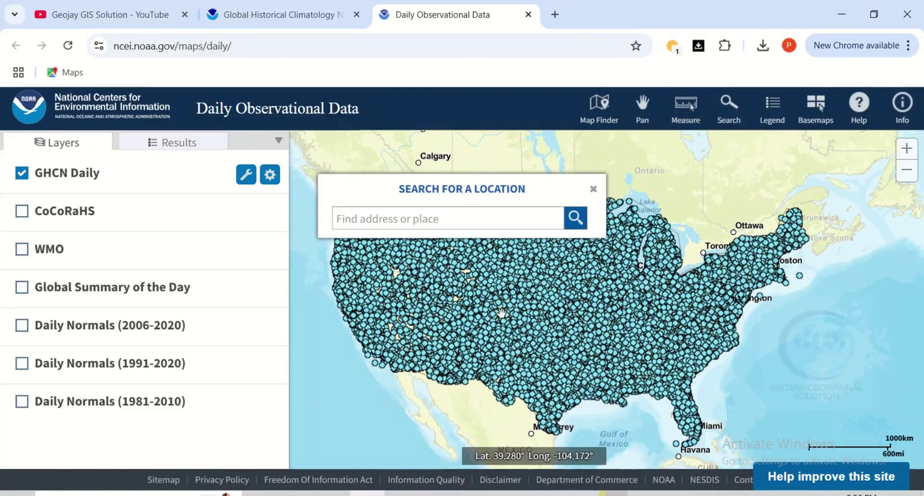
pyautogui.scroll(-1, 480, 313)
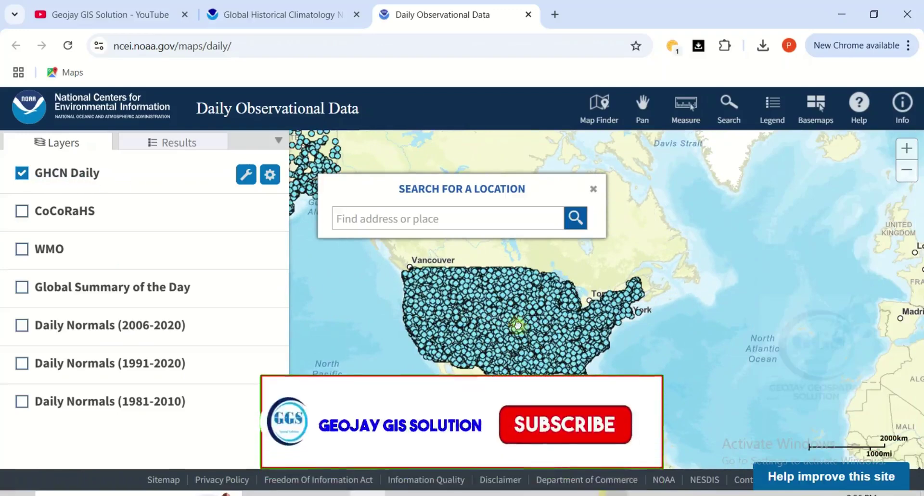
pyautogui.moveTo(475, 326); pyautogui.dragTo(487, 328)
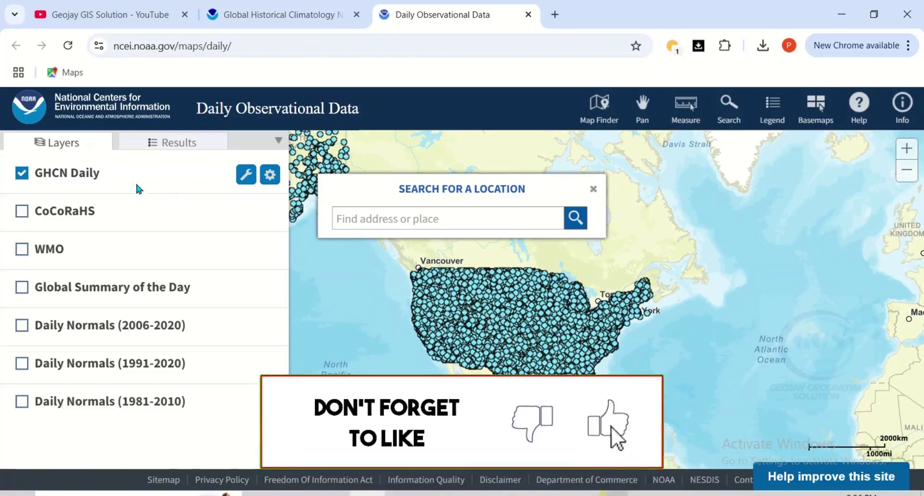
pyautogui.click(22, 174)
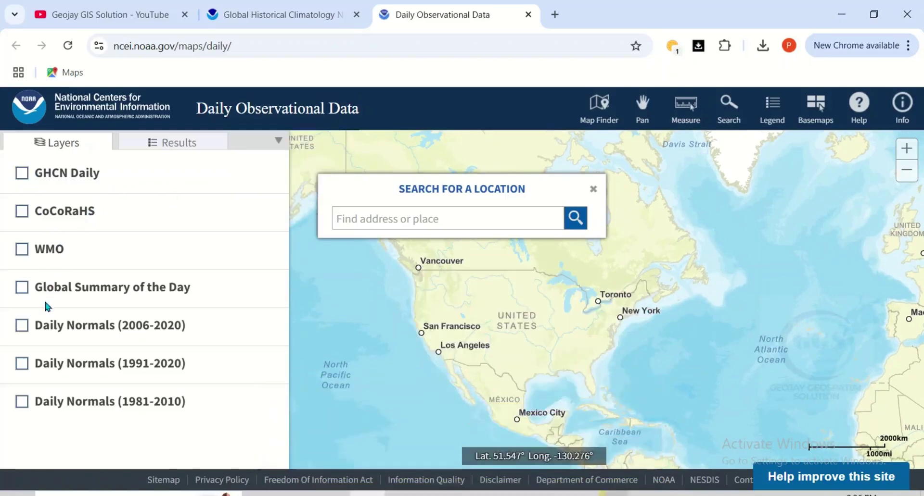
pyautogui.click(22, 326)
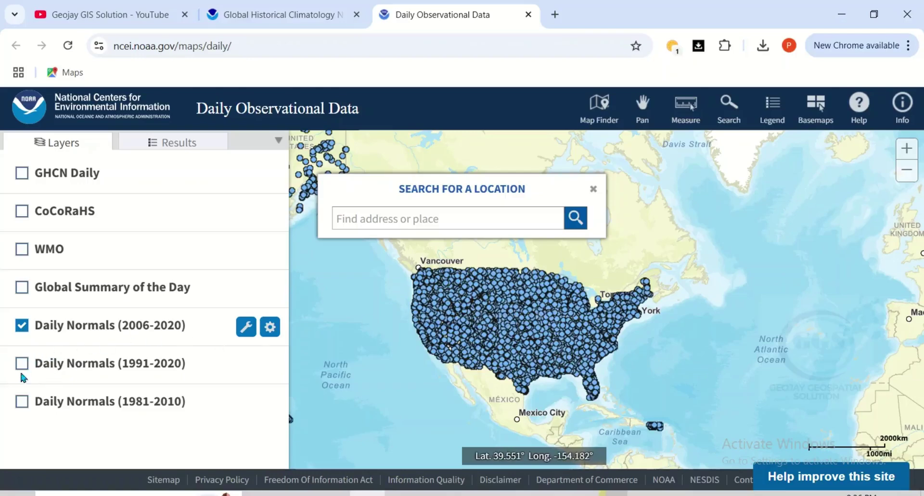
pyautogui.click(21, 326)
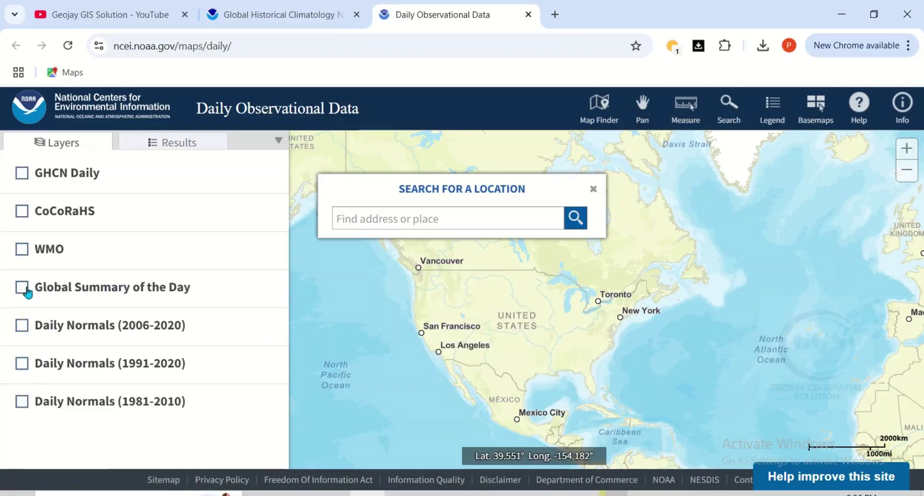
pyautogui.click(22, 288)
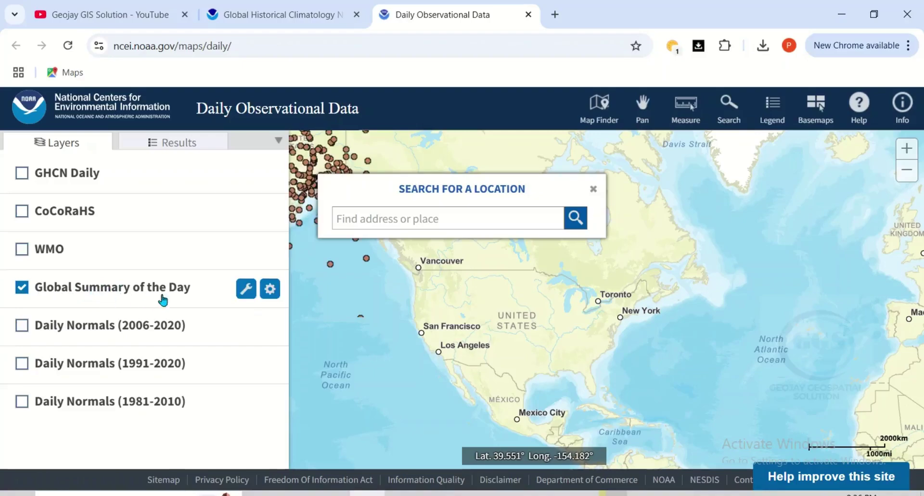
# Pan toward West Africa and swap the Global Summary of the Day layer for WMO stations
pyautogui.moveTo(756, 393); pyautogui.dragTo(541, 298)
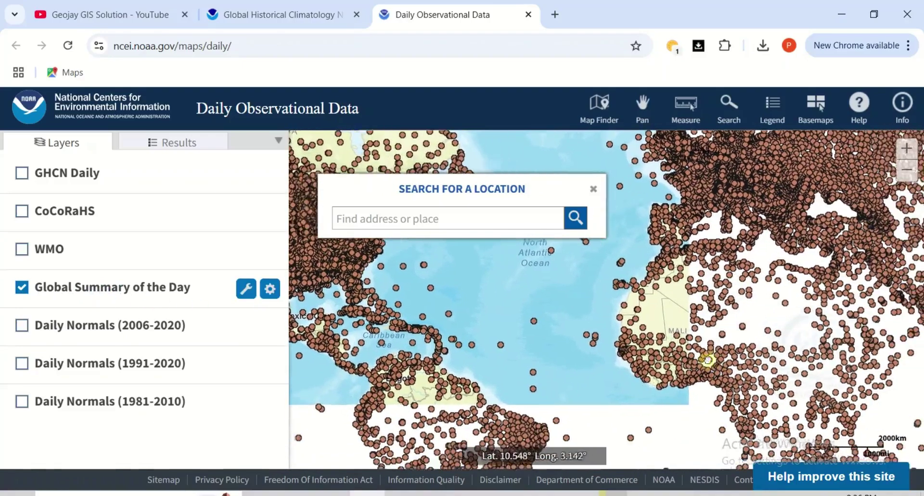
pyautogui.moveTo(738, 362); pyautogui.dragTo(662, 332)
pyautogui.moveTo(731, 348); pyautogui.dragTo(718, 369)
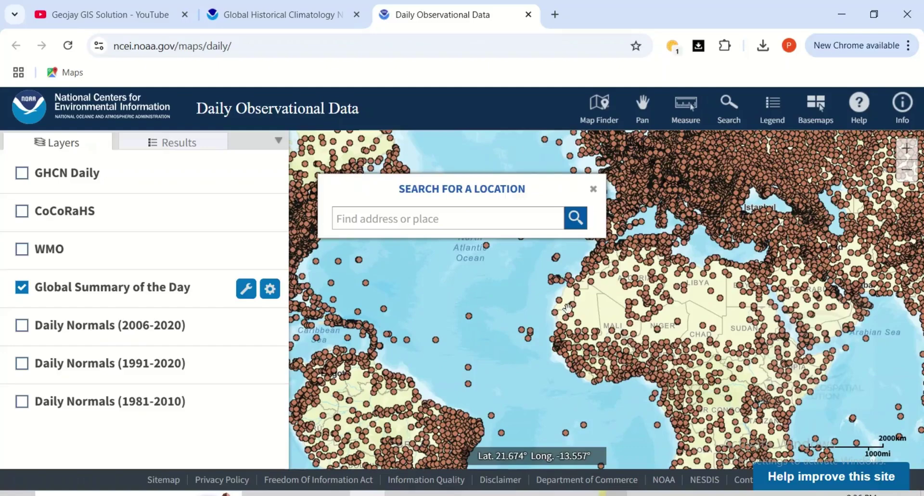
pyautogui.click(21, 287)
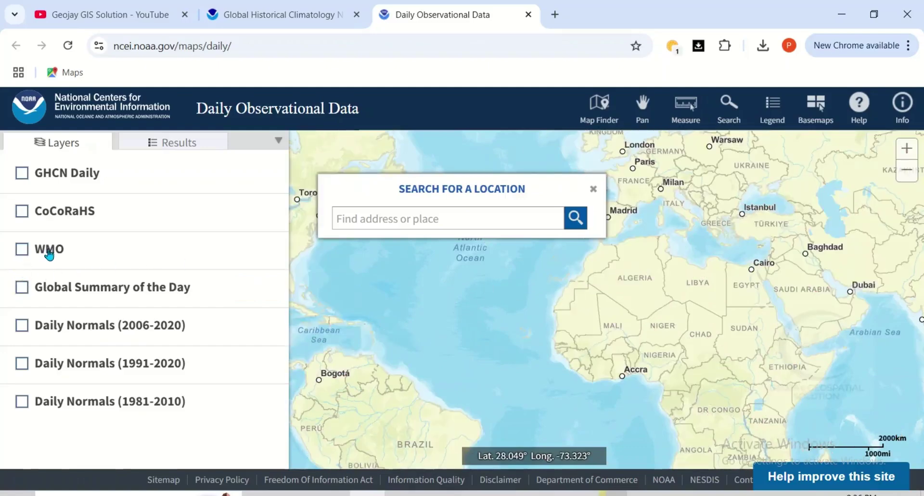
pyautogui.click(22, 250)
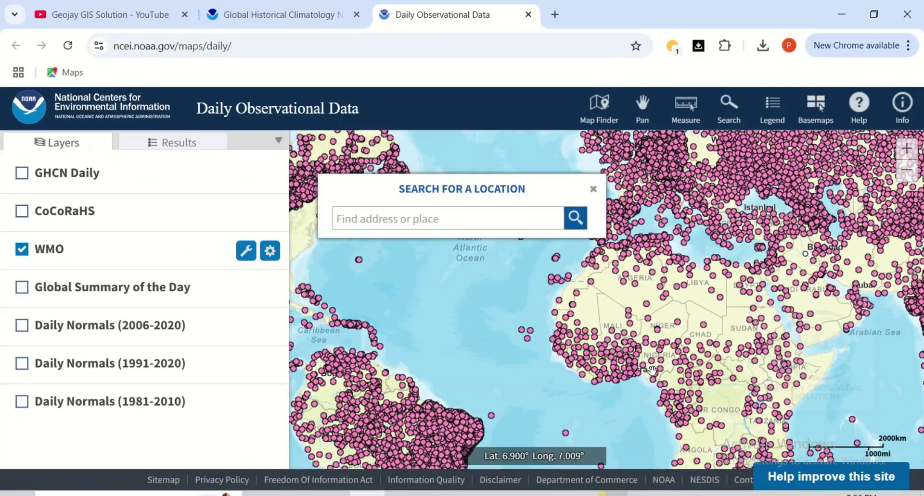
# Pan the WMO station map past South America and back to centre on West Africa
pyautogui.moveTo(645, 360); pyautogui.dragTo(637, 285)
pyautogui.moveTo(449, 380); pyautogui.dragTo(514, 375)
pyautogui.moveTo(633, 359); pyautogui.dragTo(584, 375)
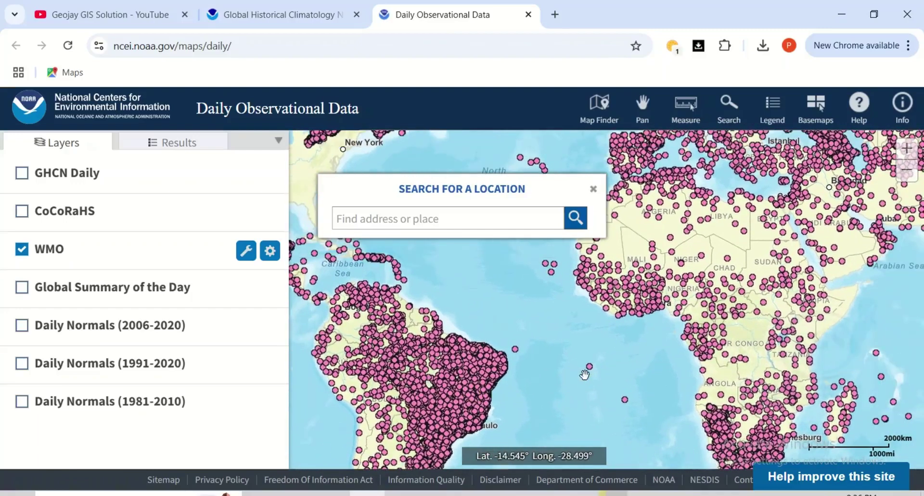
pyautogui.moveTo(652, 334); pyautogui.dragTo(604, 405)
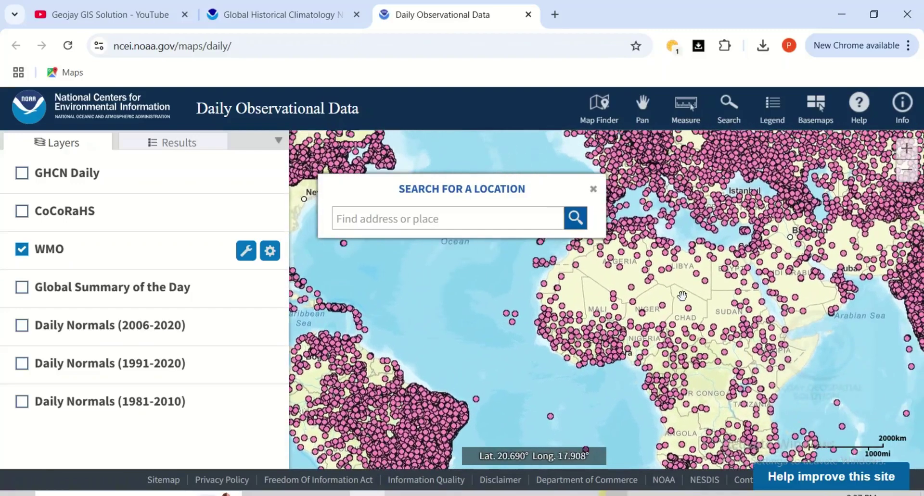
pyautogui.moveTo(669, 313); pyautogui.dragTo(601, 301)
pyautogui.moveTo(589, 361); pyautogui.dragTo(648, 300)
pyautogui.moveTo(604, 327); pyautogui.dragTo(621, 315)
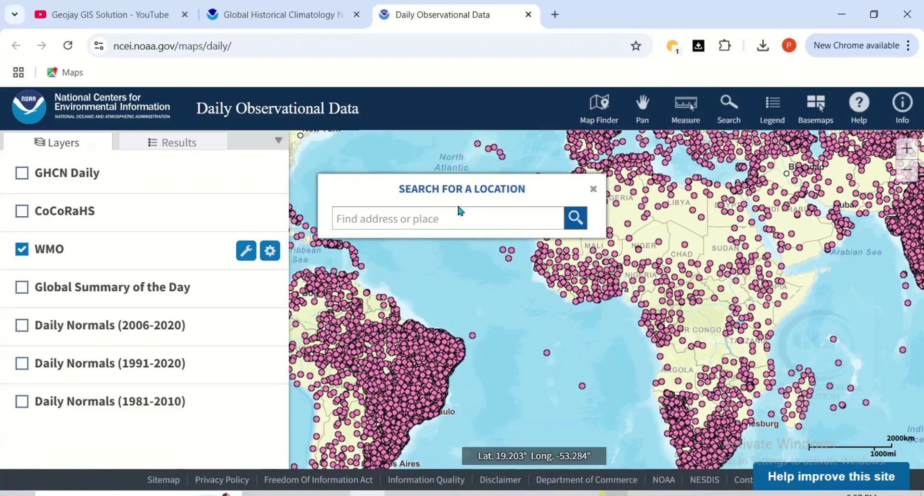
# Search the map for 'Nigeria' and zoom to the Nigeria suggestion
pyautogui.click(379, 217)
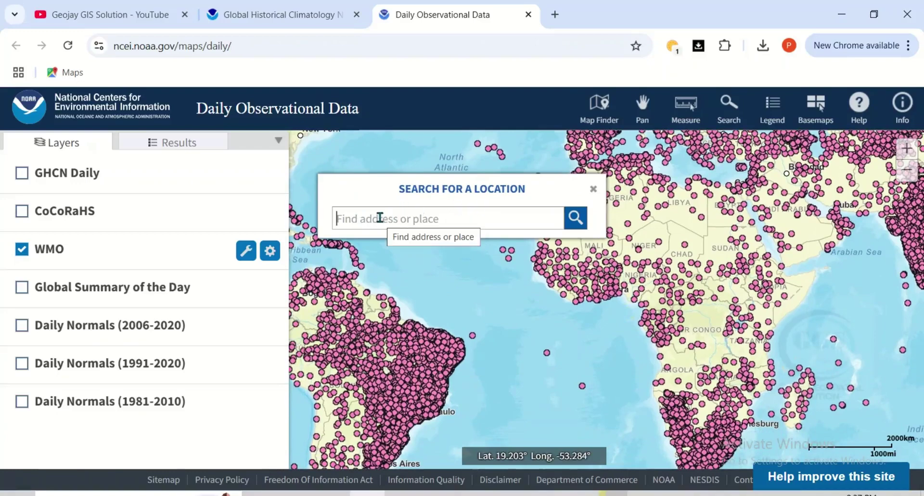
pyautogui.write('Niger')
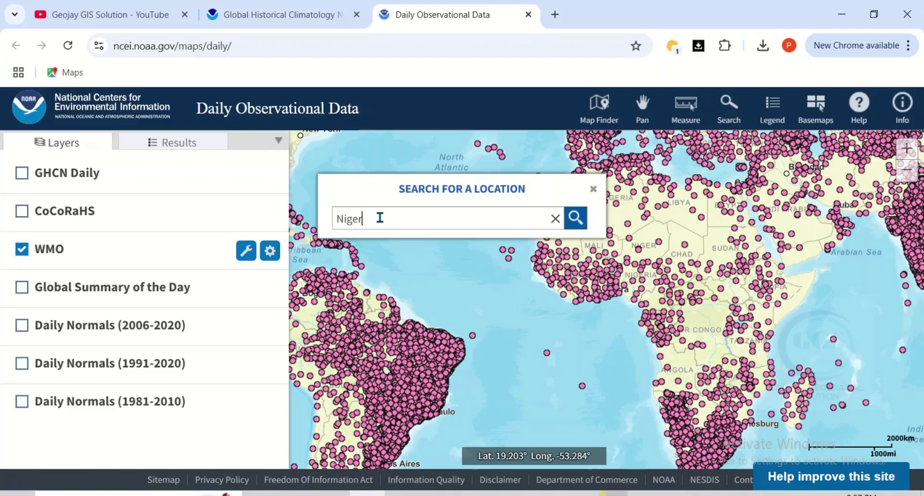
pyautogui.write('ia')
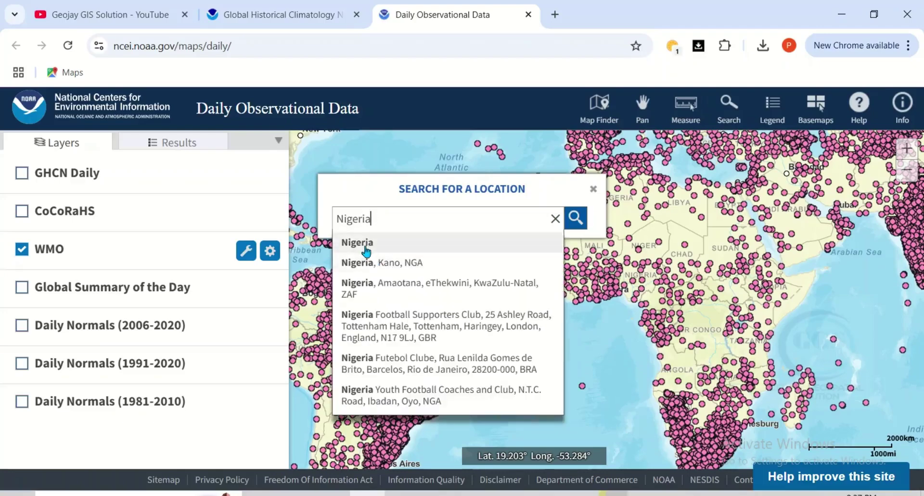
pyautogui.click(363, 247)
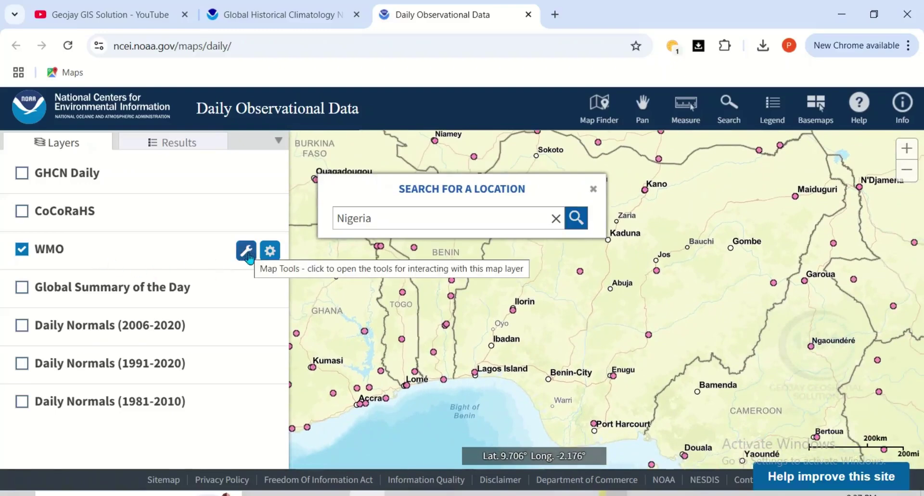
# Use the WMO Identify tool on the Enugu station, showing records 1973-06-08 to 2004-09-15
pyautogui.click(249, 253)
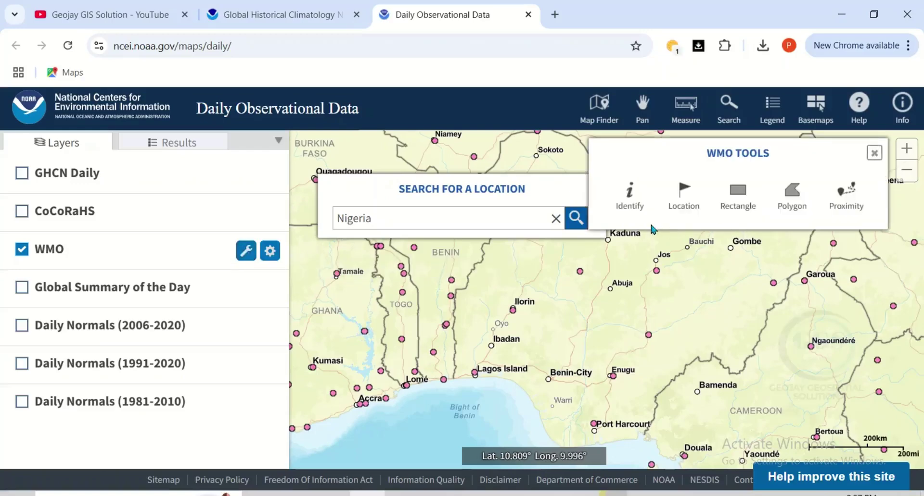
pyautogui.click(632, 203)
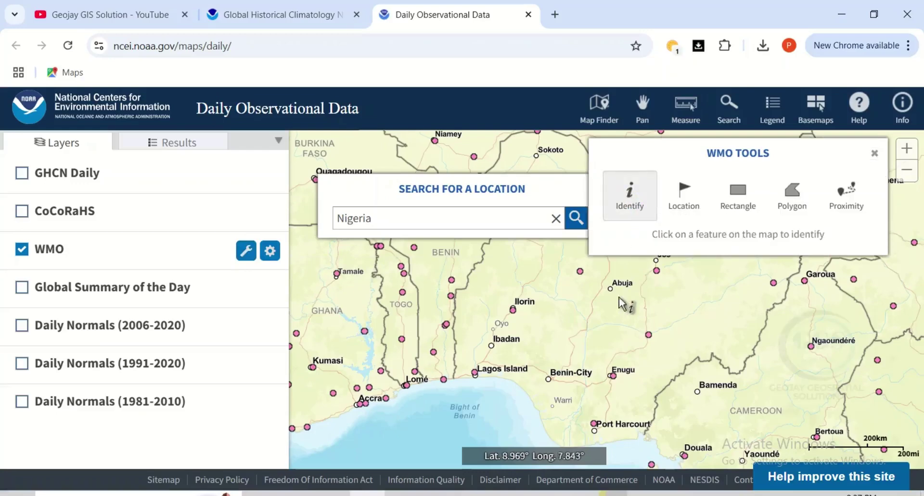
pyautogui.click(613, 376)
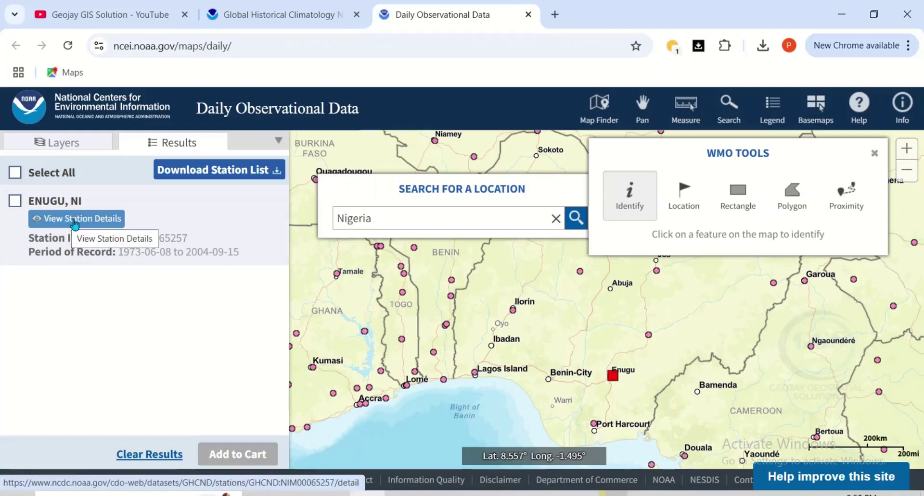
pyautogui.click(76, 221)
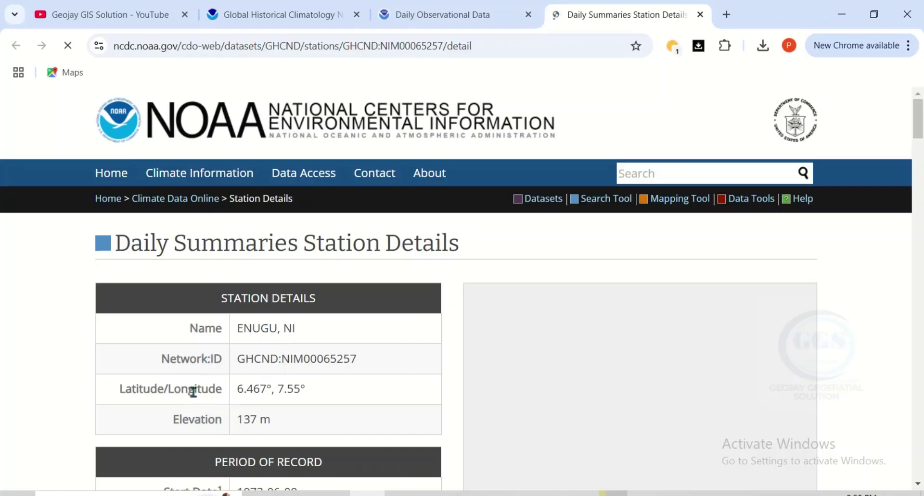
pyautogui.scroll(-1, 268, 402)
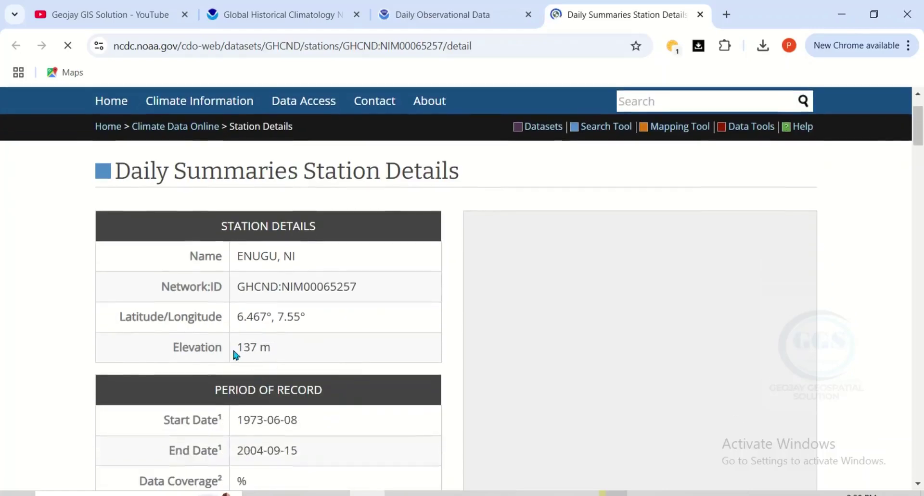
pyautogui.scroll(-1, 246, 347)
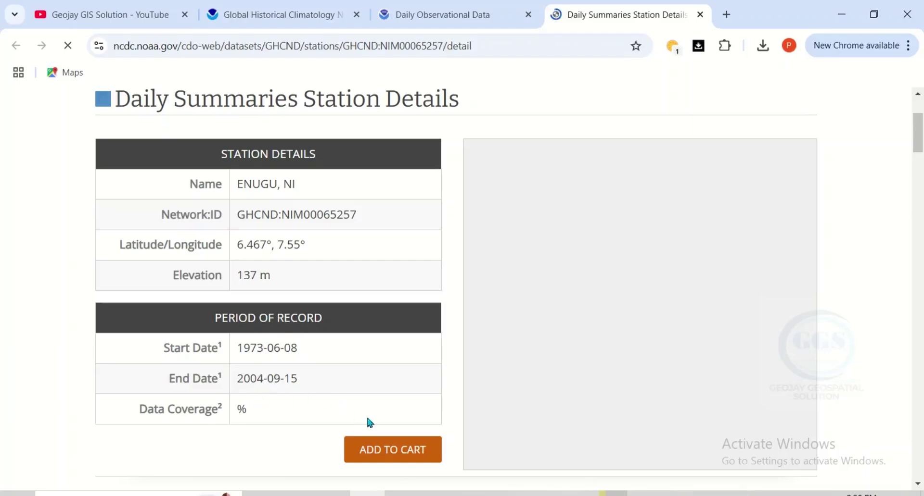
pyautogui.click(700, 15)
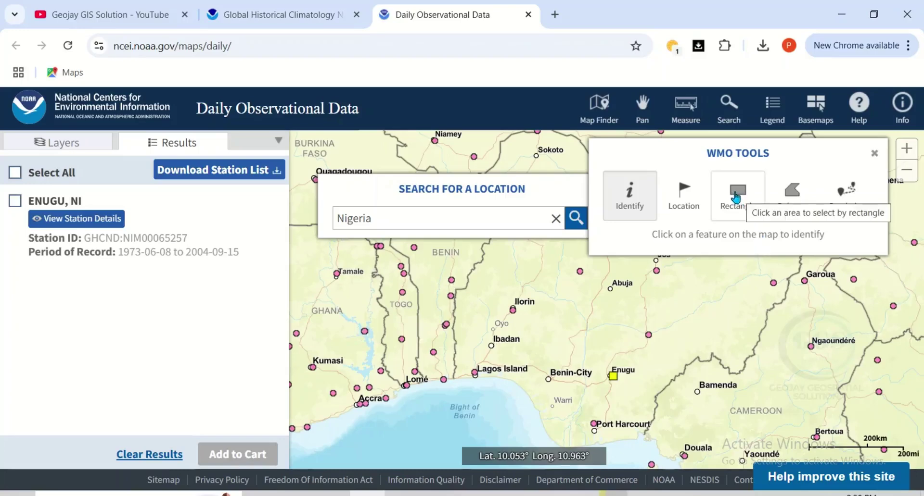
# Draw a selection rectangle from Tamale to the Lagos/Benin coast and browse the listed stations
pyautogui.click(735, 197)
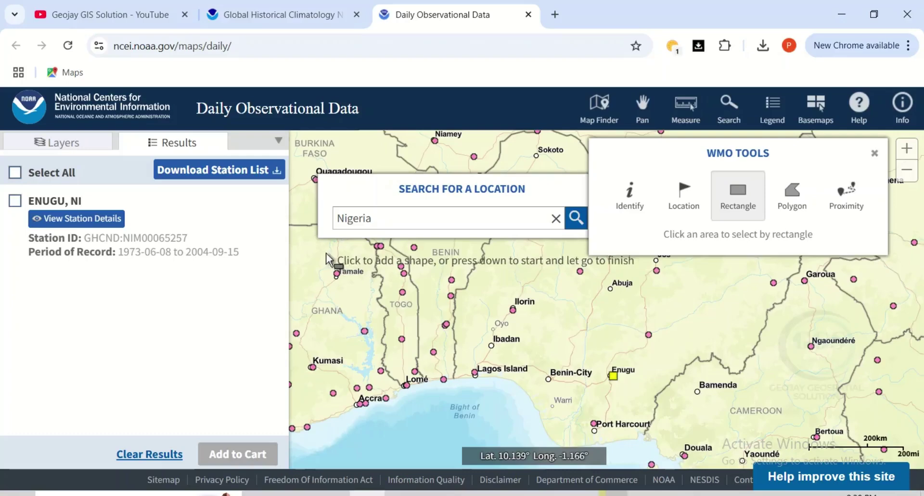
pyautogui.moveTo(326, 253)
pyautogui.mouseDown()
pyautogui.moveTo(470, 337)
pyautogui.moveTo(556, 393)
pyautogui.moveTo(561, 407)
pyautogui.mouseUp()
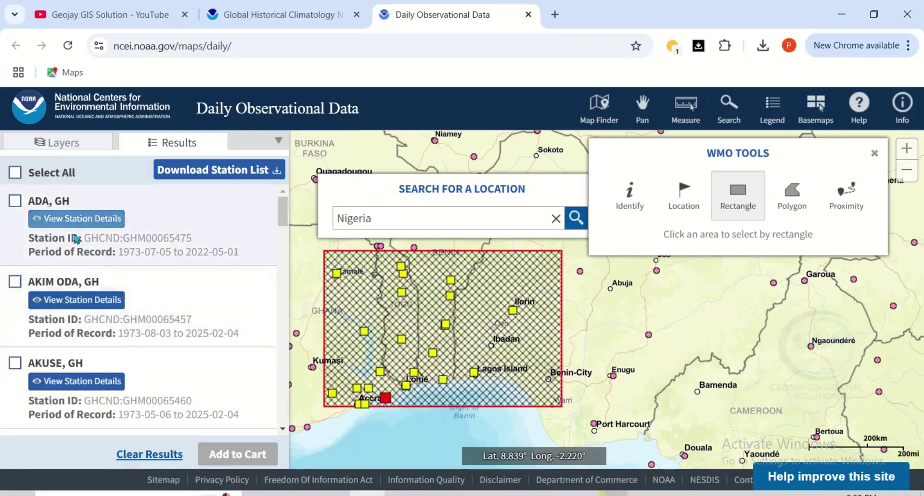
pyautogui.scroll(-3, 129, 284)
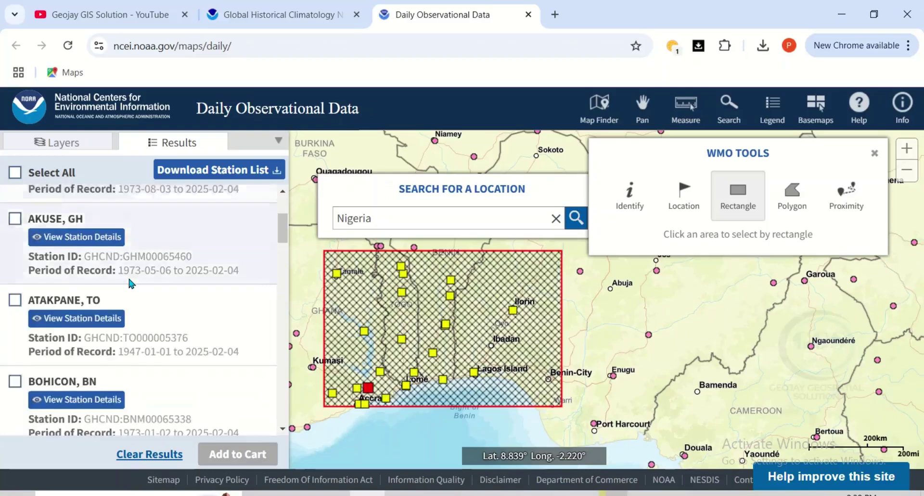
pyautogui.scroll(-3, 129, 284)
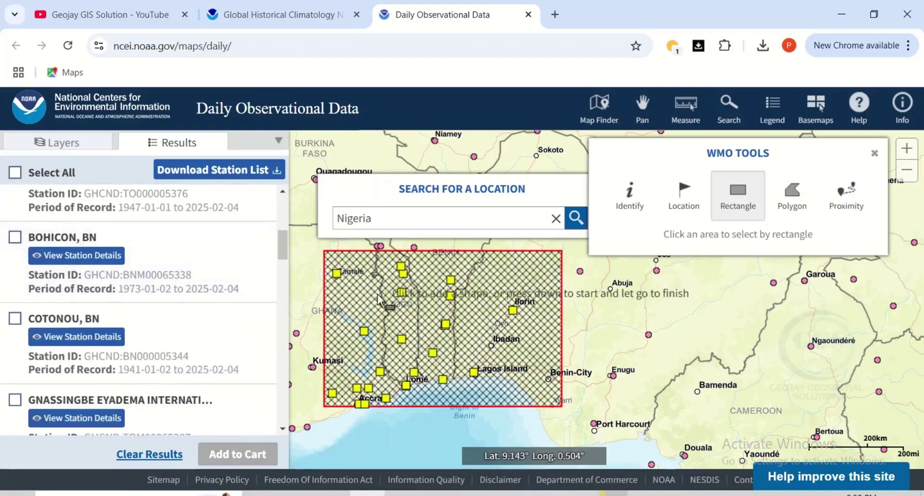
pyautogui.scroll(3, 130, 321)
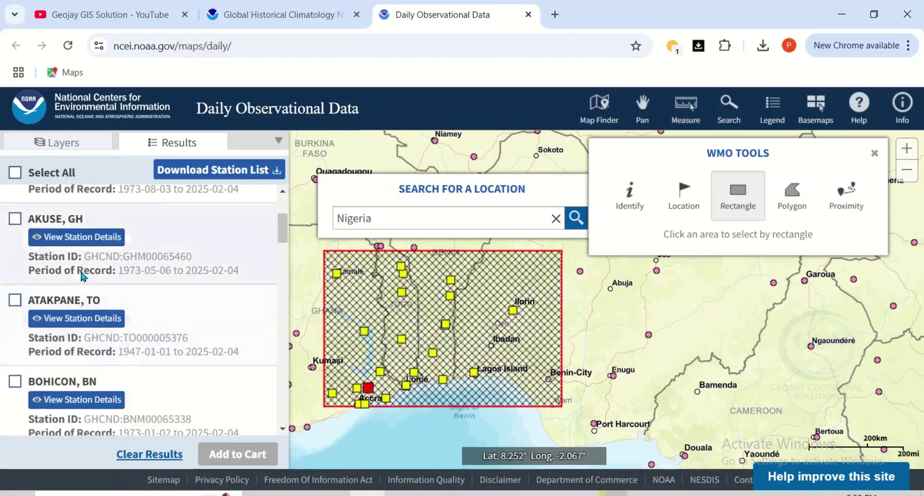
pyautogui.scroll(3, 65, 263)
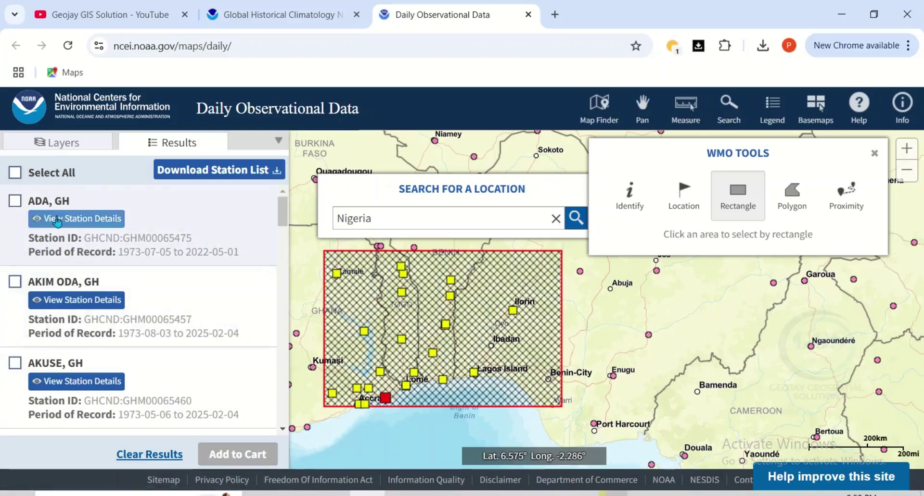
# Tick ADA, GH; ATAKPANE, TO; BOHICON, BN; and ILORIN, NI in the Results list
pyautogui.click(15, 201)
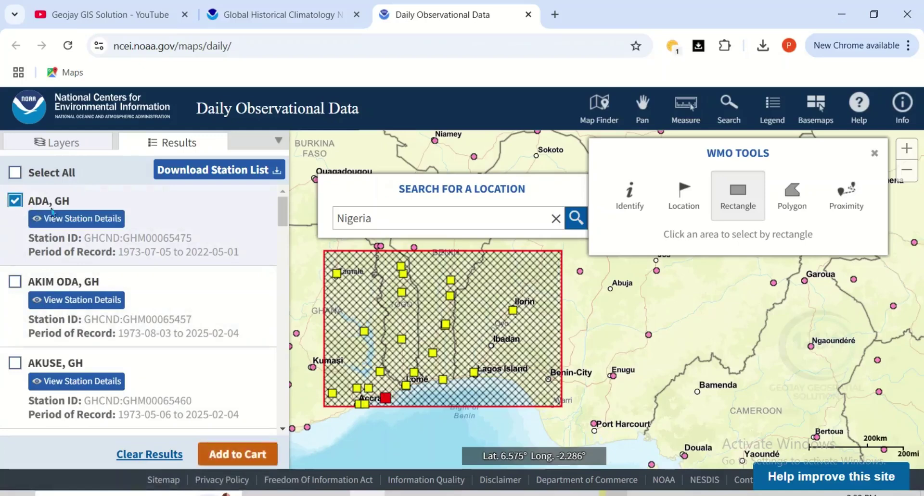
pyautogui.scroll(-2, 84, 304)
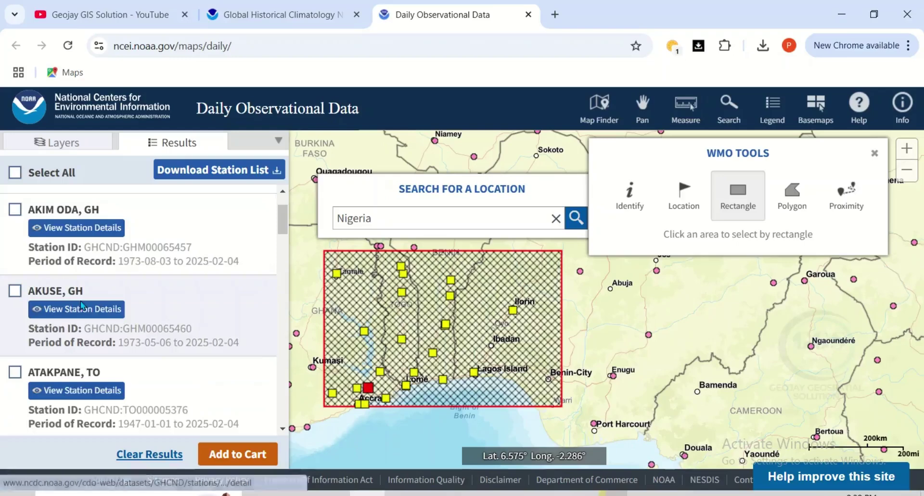
pyautogui.scroll(-3, 85, 306)
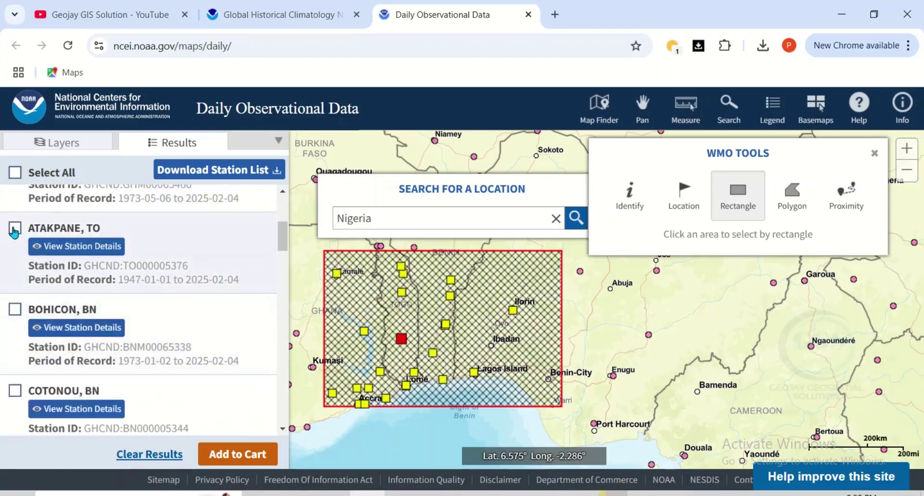
pyautogui.click(15, 228)
pyautogui.scroll(-2, 105, 291)
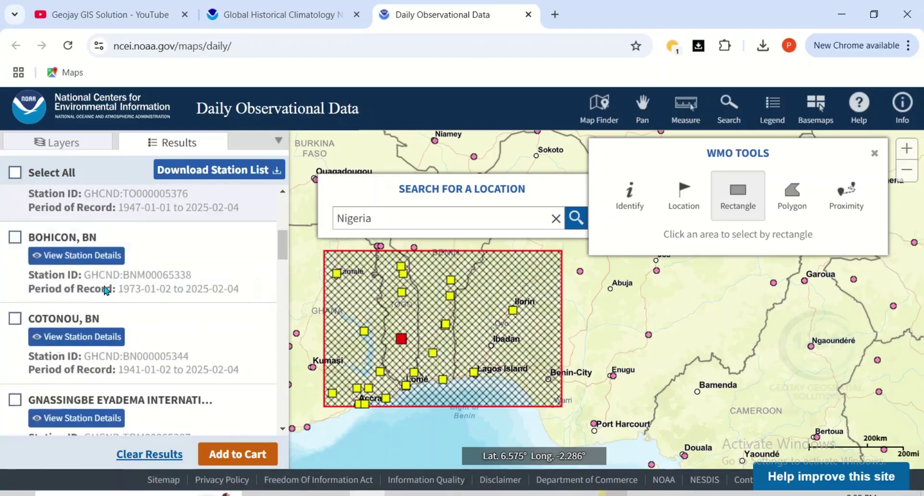
pyautogui.click(15, 239)
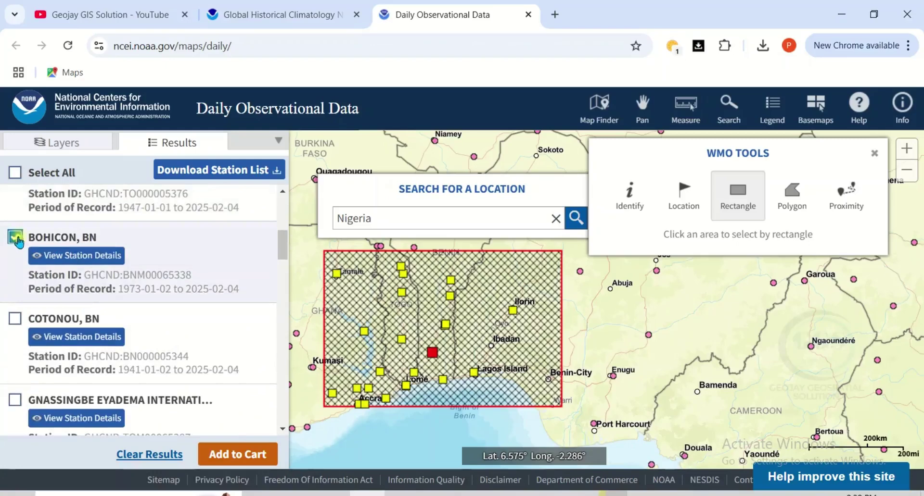
pyautogui.scroll(-3, 123, 301)
pyautogui.scroll(-1, 125, 308)
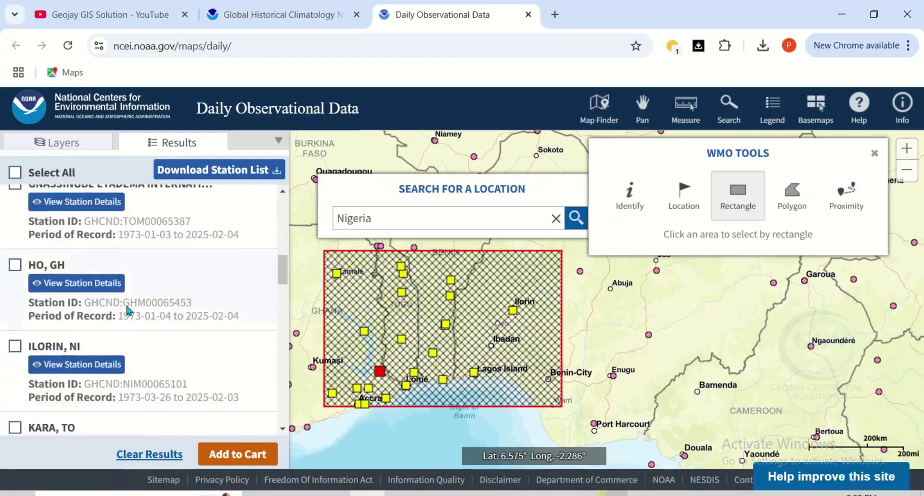
pyautogui.scroll(-1, 111, 310)
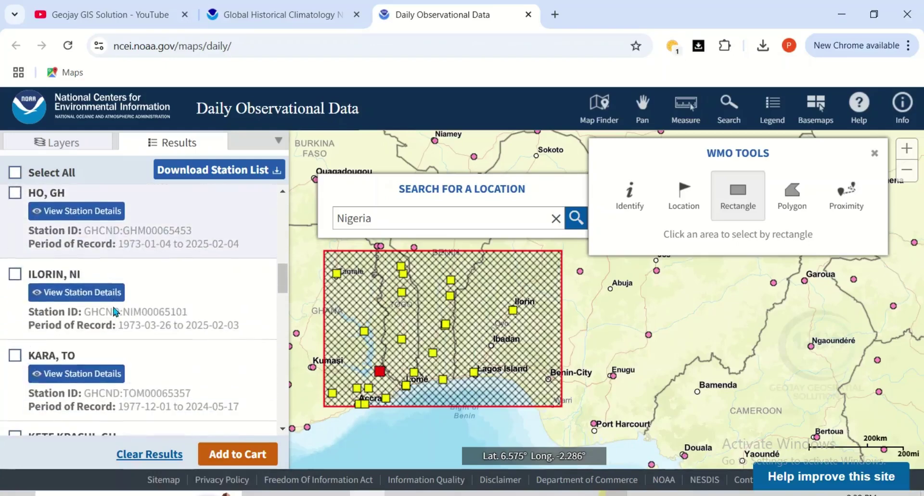
pyautogui.click(16, 278)
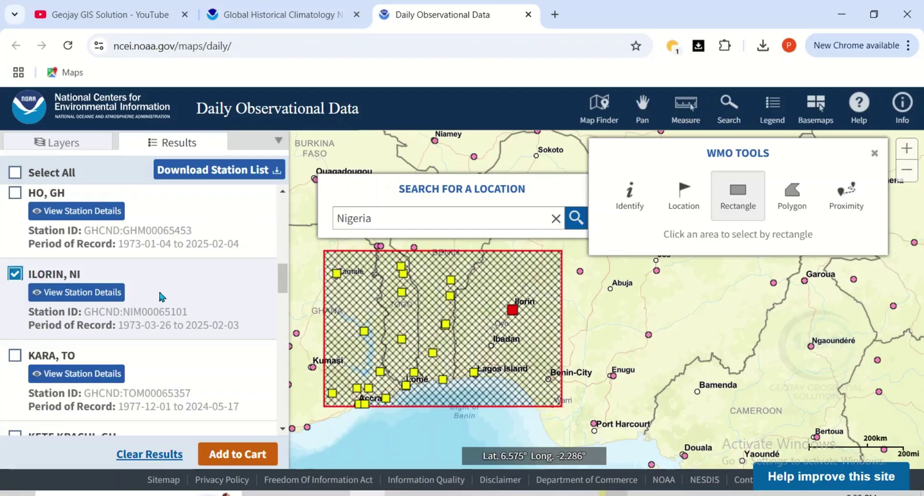
pyautogui.scroll(-3, 230, 301)
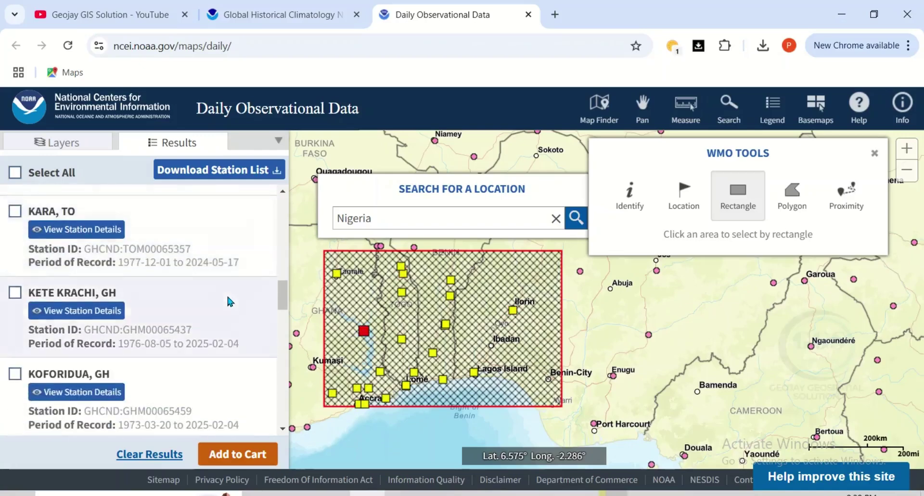
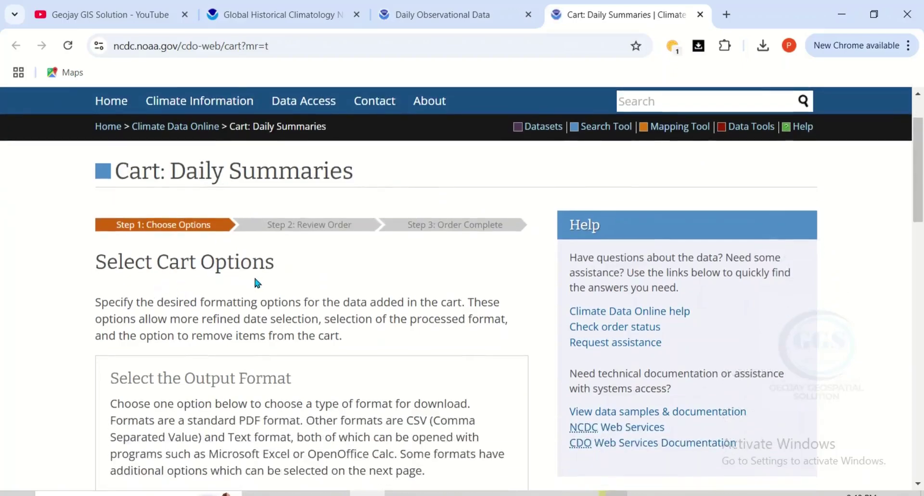
# Choose Custom GHCN-Daily CSV as the cart's output format
pyautogui.scroll(-2, 258, 282)
pyautogui.scroll(-2, 240, 277)
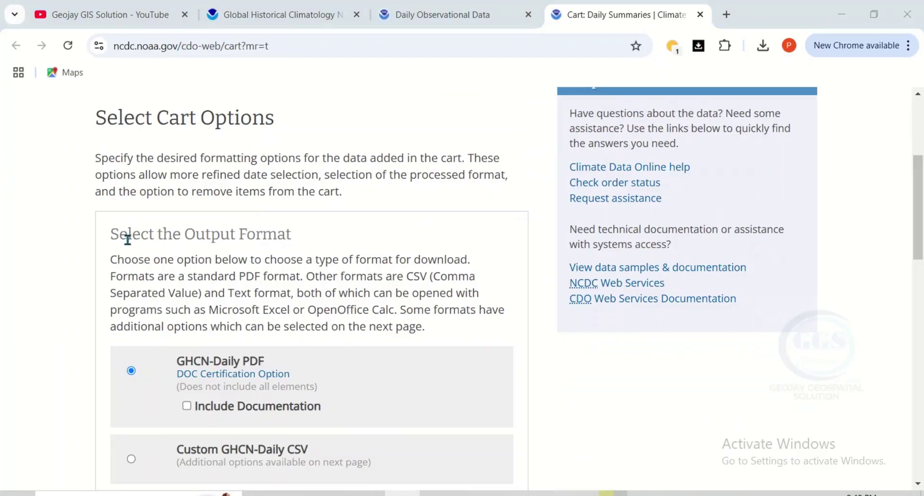
pyautogui.scroll(-3, 237, 252)
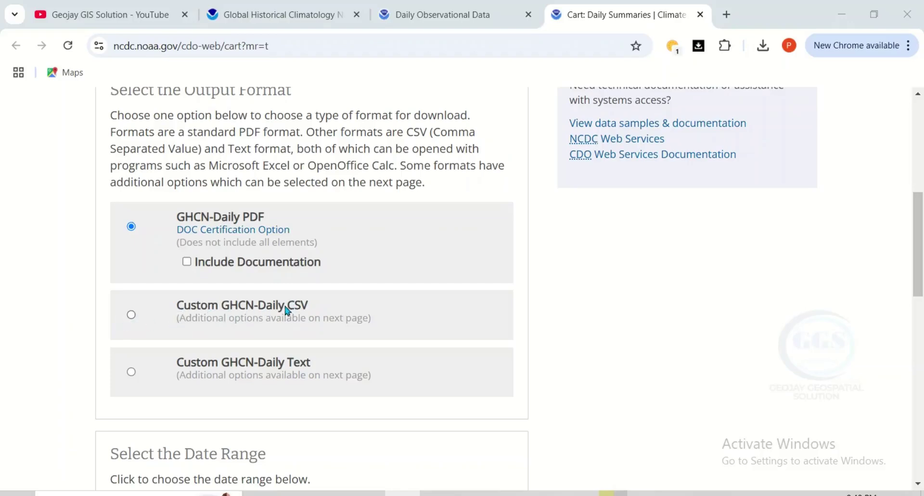
pyautogui.click(132, 315)
pyautogui.scroll(-2, 255, 303)
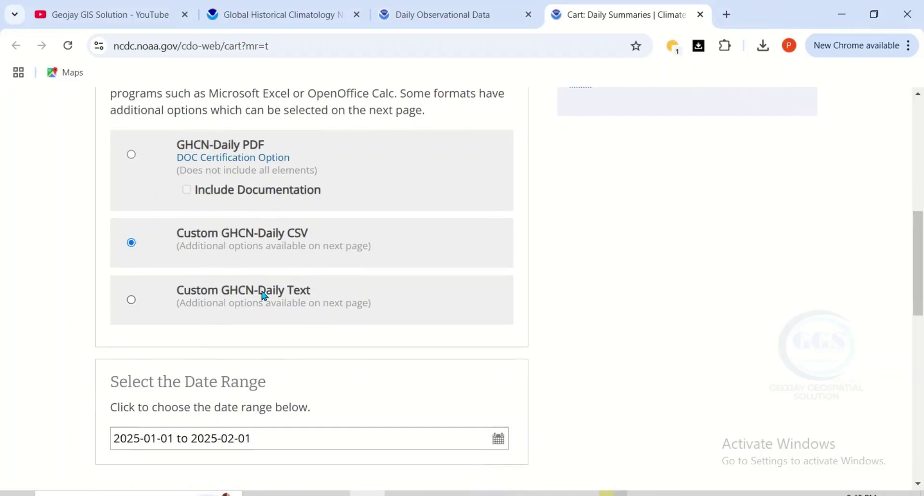
pyautogui.scroll(-3, 264, 296)
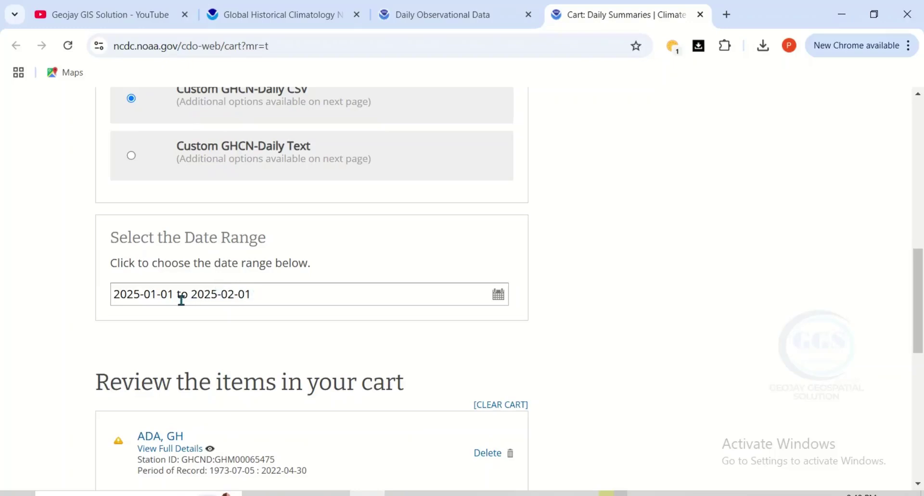
# Set the date range start to 1 January 1980
pyautogui.click(498, 294)
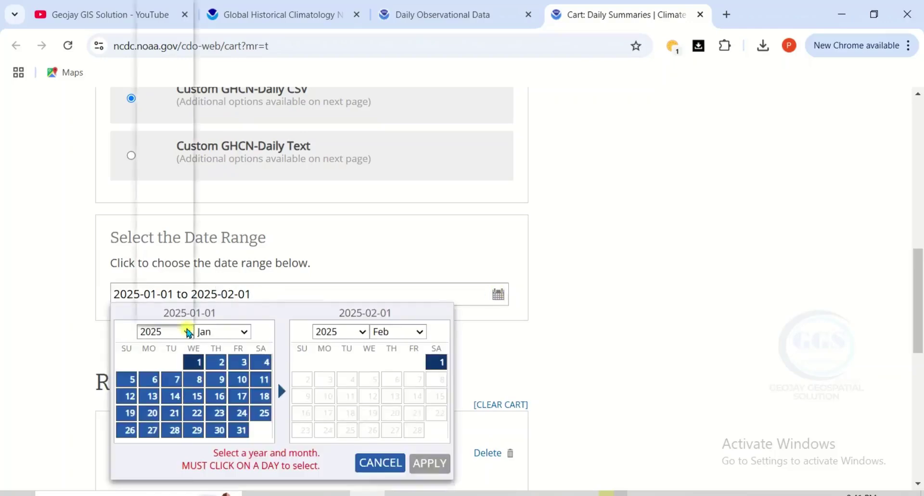
pyautogui.click(188, 332)
pyautogui.scroll(-20, 169, 250)
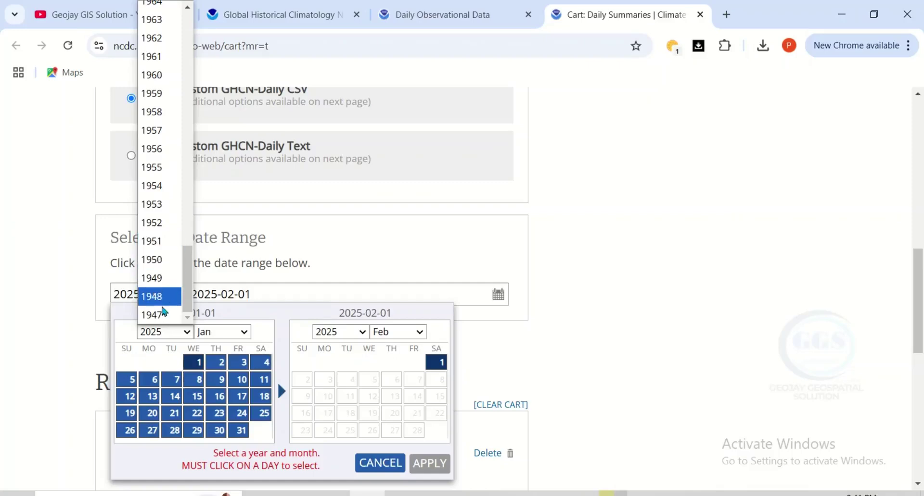
pyautogui.scroll(5, 163, 270)
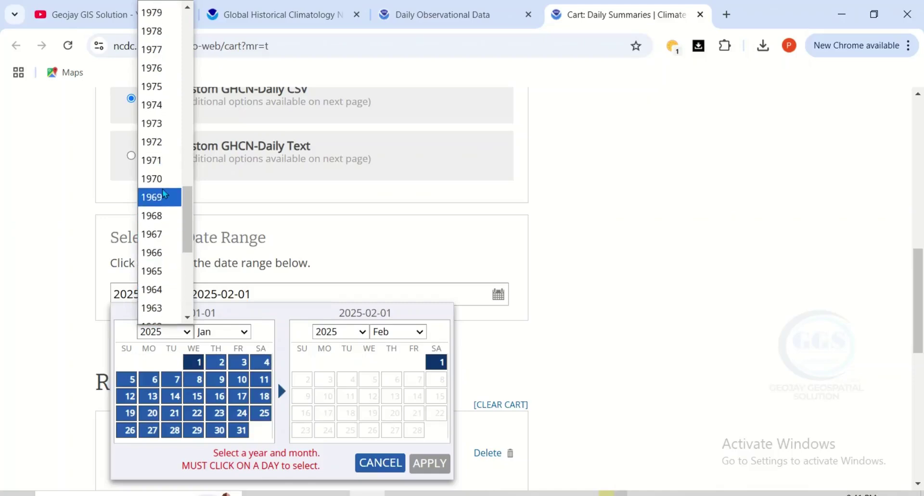
pyautogui.scroll(3, 164, 179)
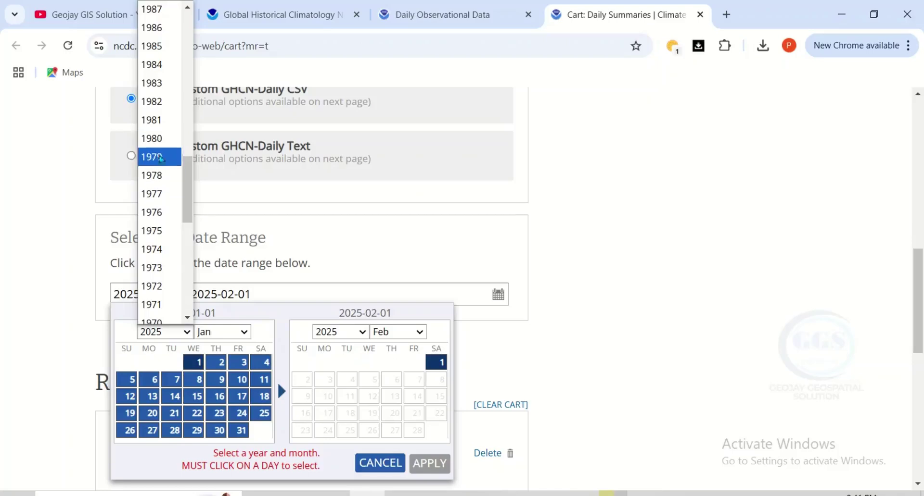
pyautogui.click(156, 139)
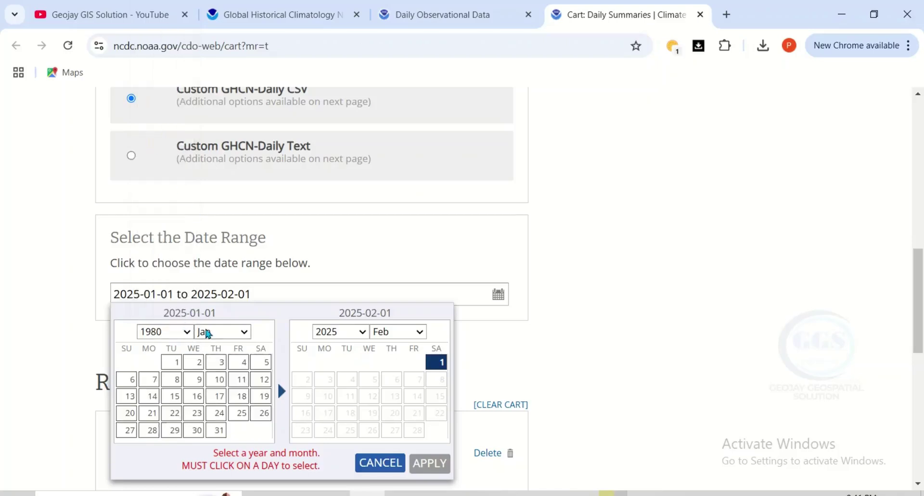
pyautogui.click(175, 369)
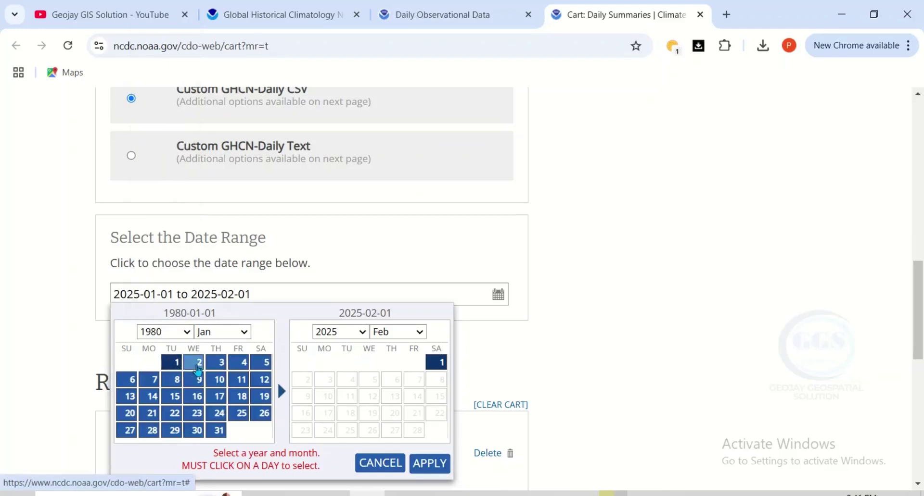
# Set the range end to 31 July 2024 and apply it
pyautogui.click(363, 333)
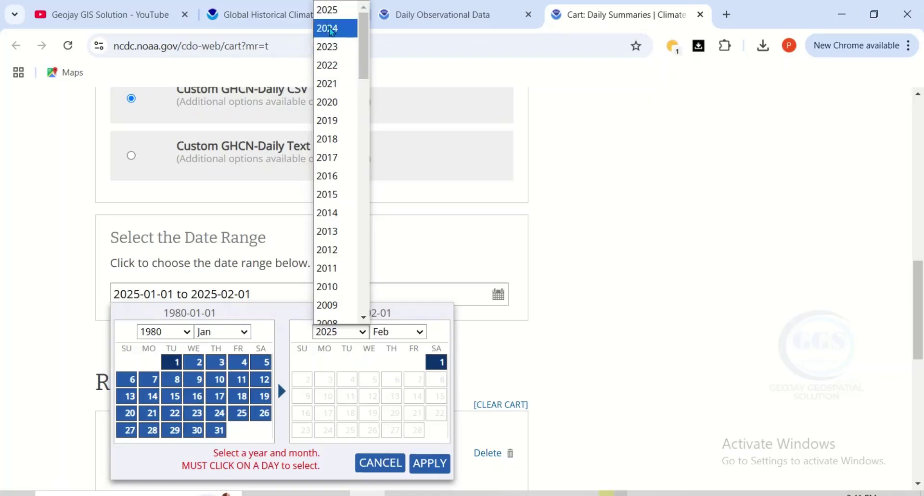
pyautogui.click(330, 29)
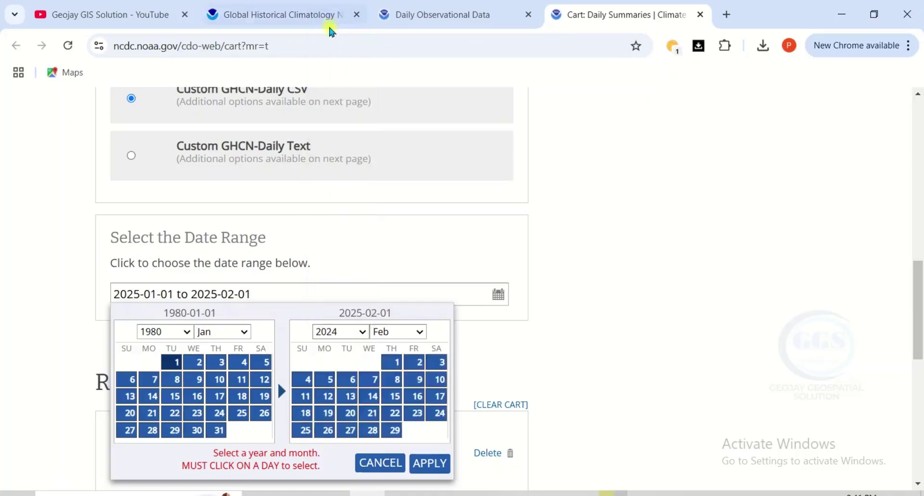
pyautogui.click(421, 342)
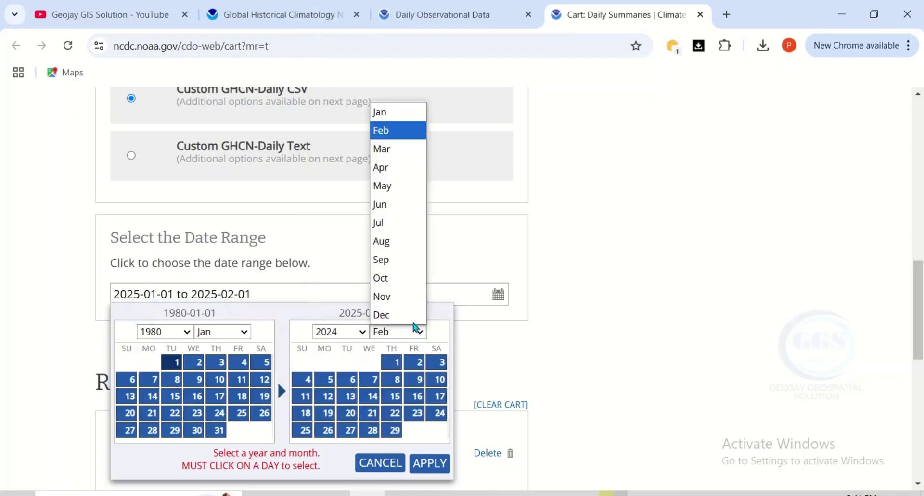
pyautogui.click(379, 222)
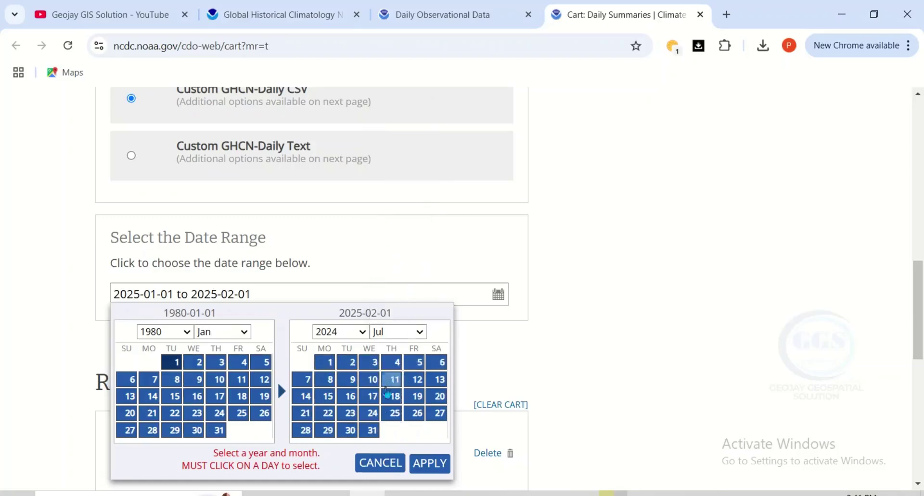
pyautogui.click(374, 434)
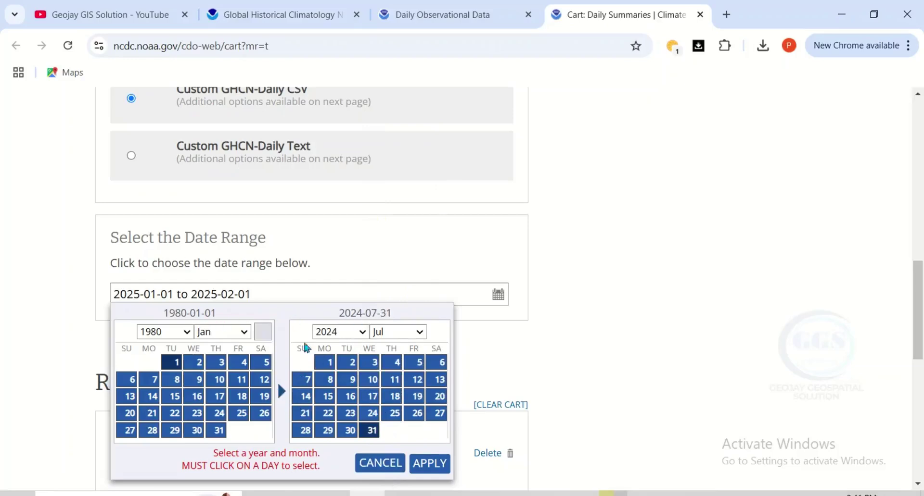
pyautogui.click(430, 464)
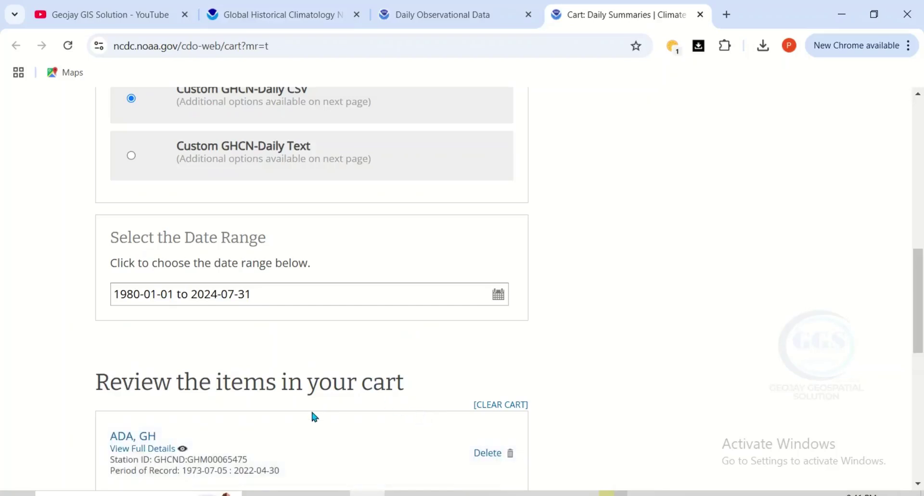
pyautogui.scroll(-3, 315, 412)
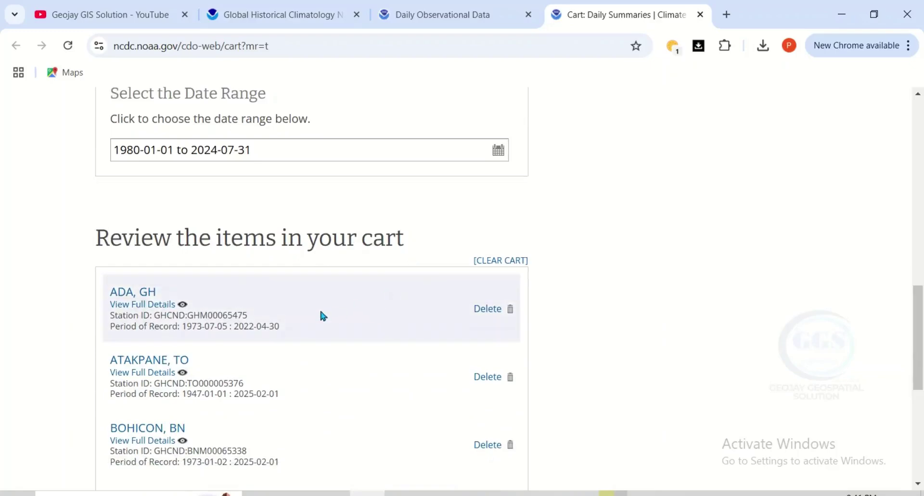
# Review the four-station cart including ILORIN, NI and continue to custom options
pyautogui.scroll(-3, 239, 316)
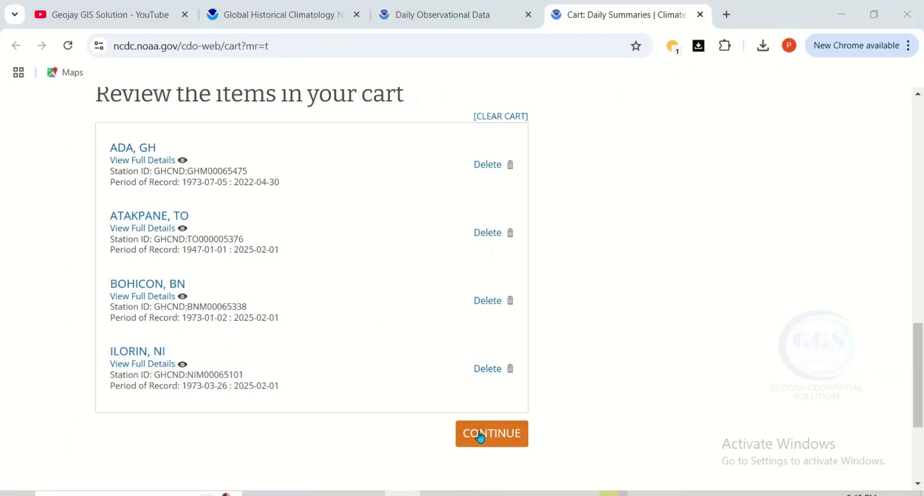
pyautogui.click(483, 434)
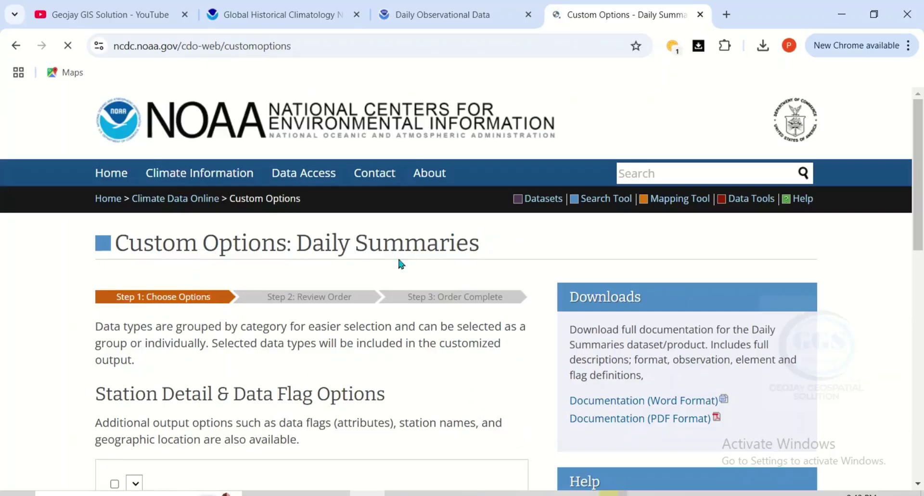
# Include geographic location and data flags in the output, with Metric units
pyautogui.scroll(-1, 328, 277)
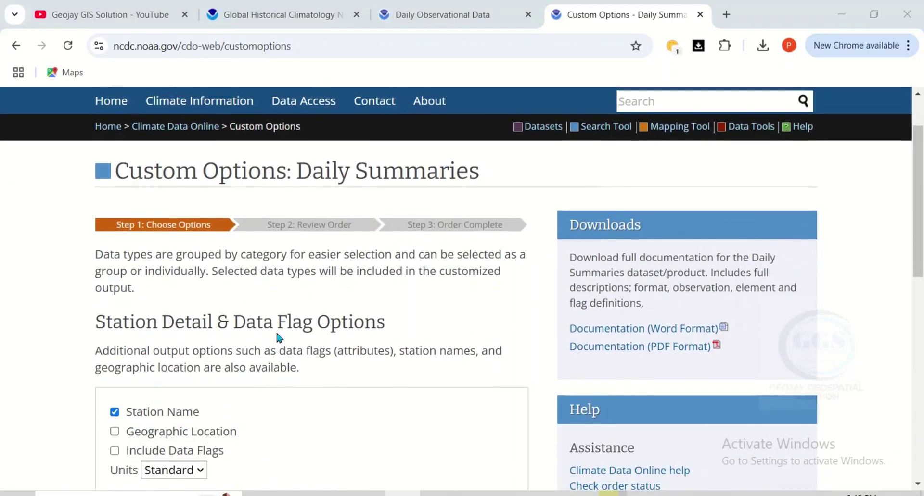
pyautogui.scroll(-1, 231, 356)
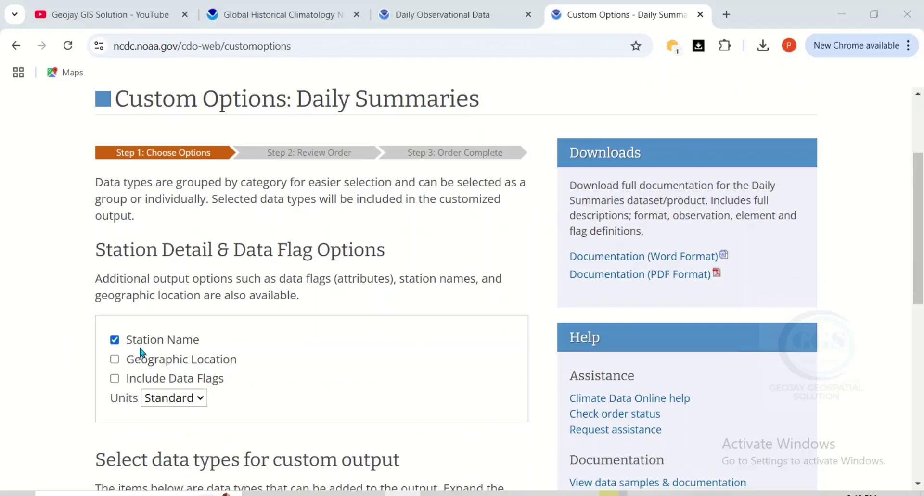
pyautogui.click(115, 359)
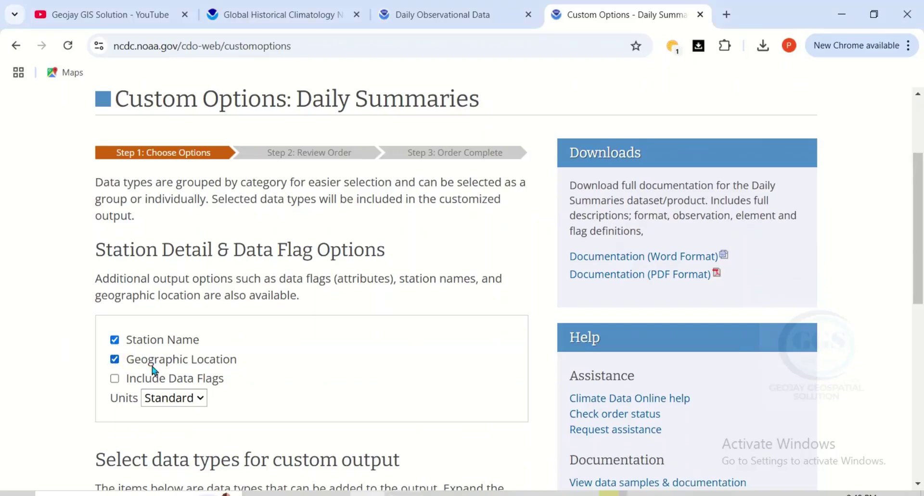
pyautogui.click(115, 379)
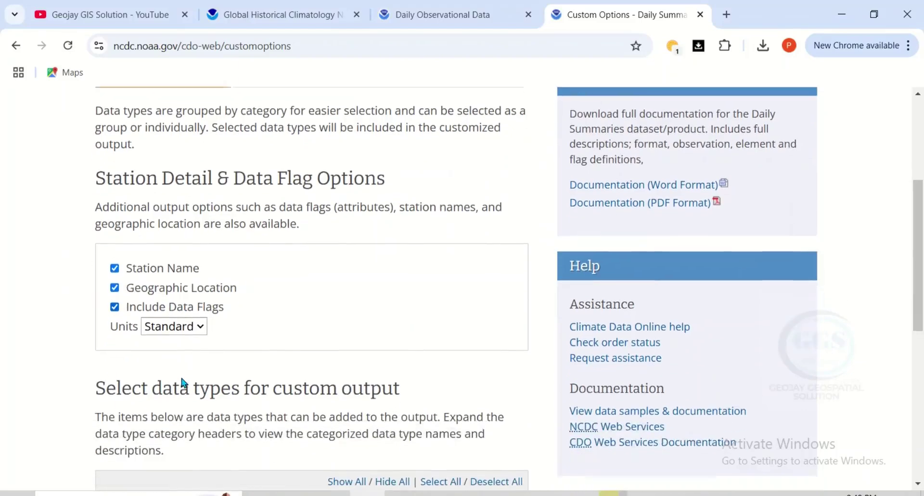
pyautogui.scroll(-1, 181, 384)
pyautogui.click(200, 328)
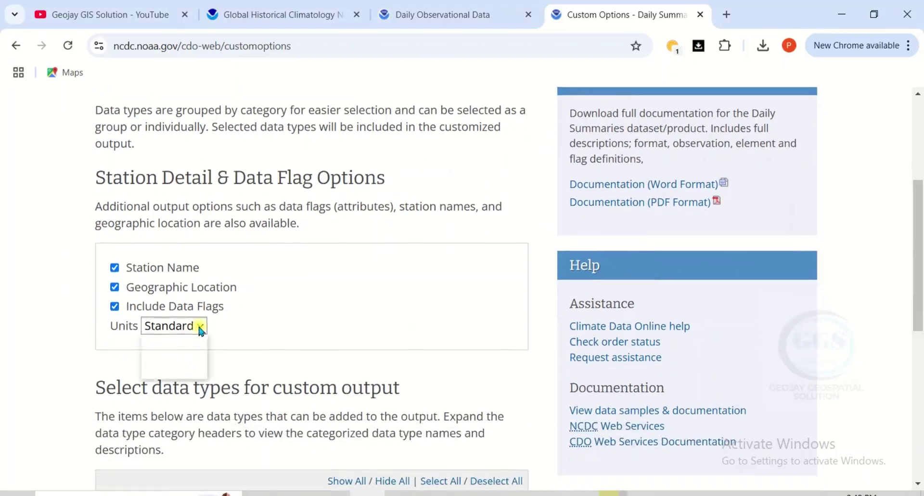
pyautogui.click(165, 369)
# Add PRCP, TAVG and TMIN data types, then continue to the order review
pyautogui.scroll(-2, 205, 341)
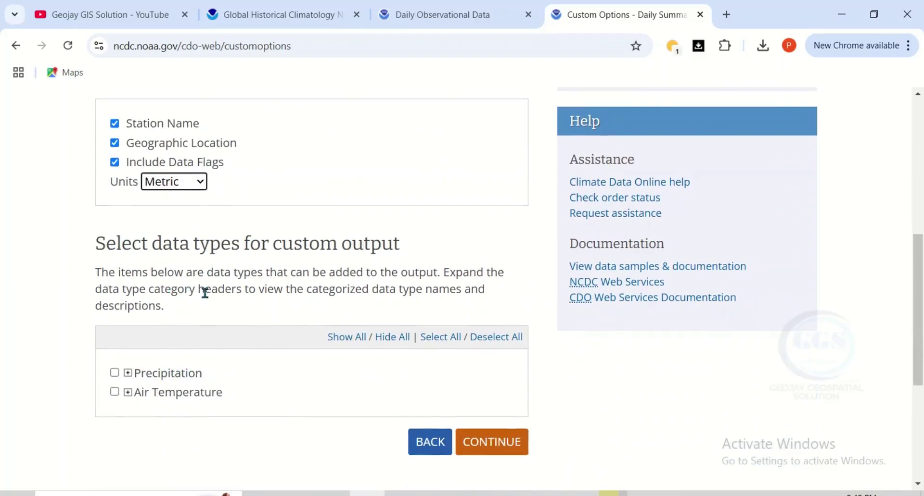
pyautogui.scroll(-1, 179, 327)
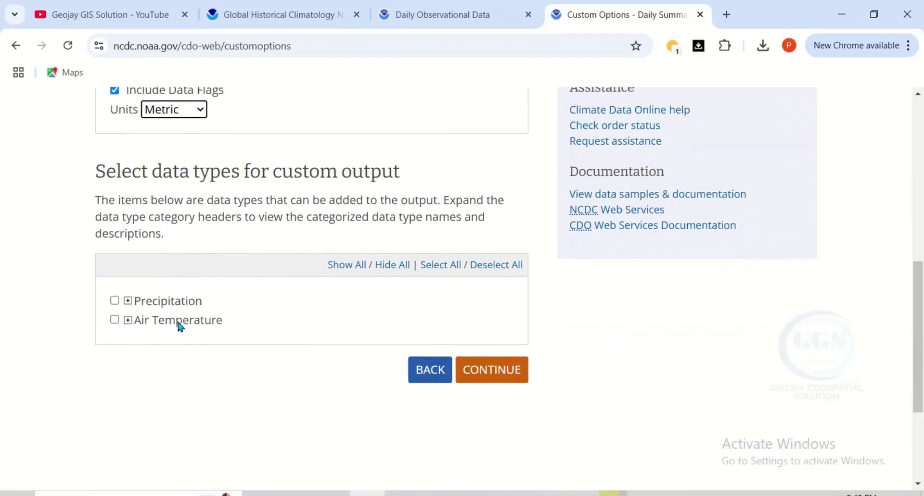
pyautogui.click(127, 301)
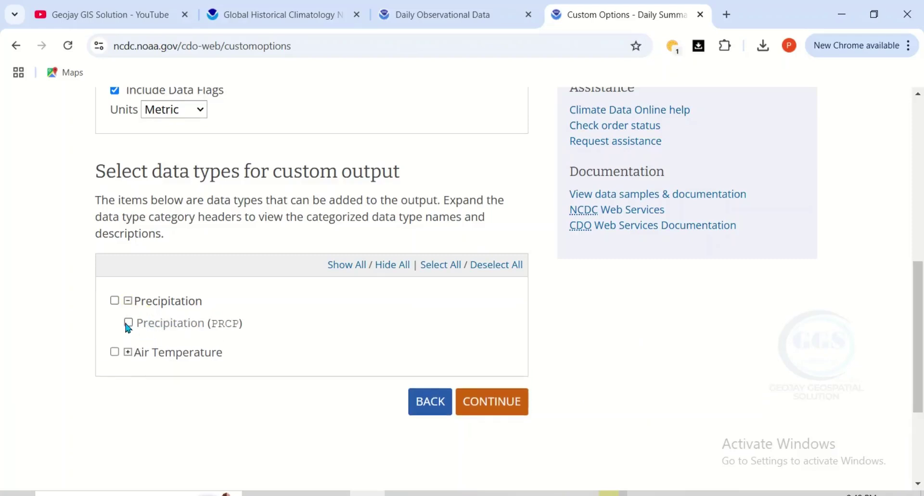
pyautogui.click(127, 324)
pyautogui.scroll(-1, 151, 328)
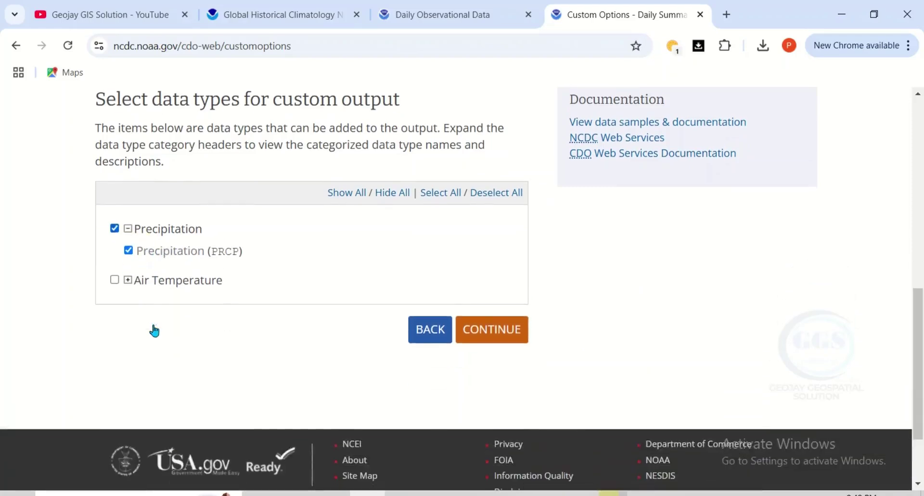
pyautogui.click(128, 283)
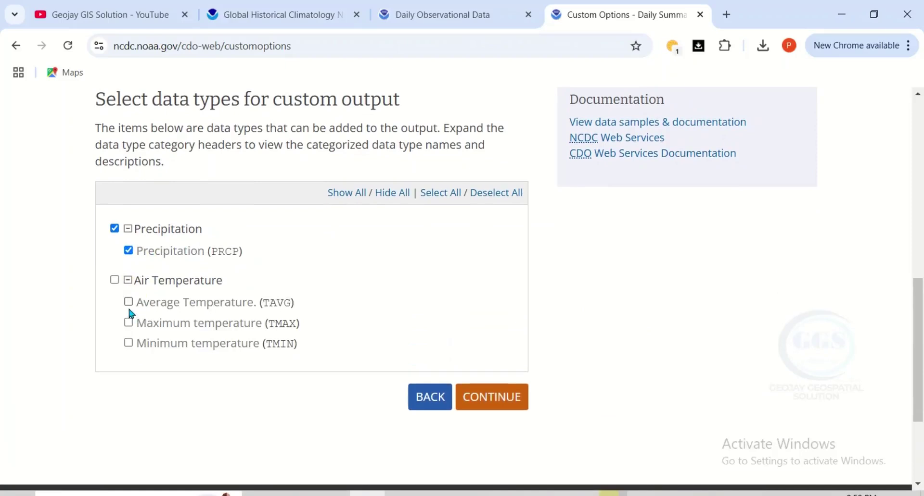
pyautogui.click(129, 303)
pyautogui.click(129, 344)
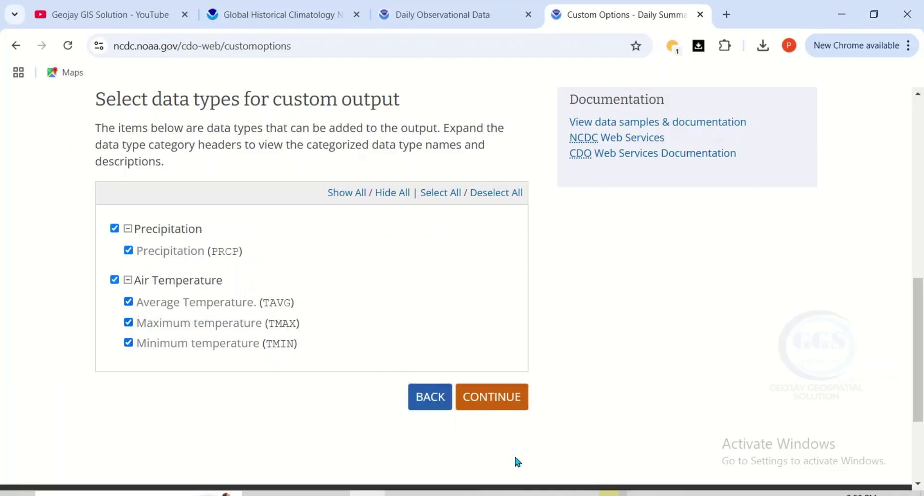
pyautogui.click(478, 402)
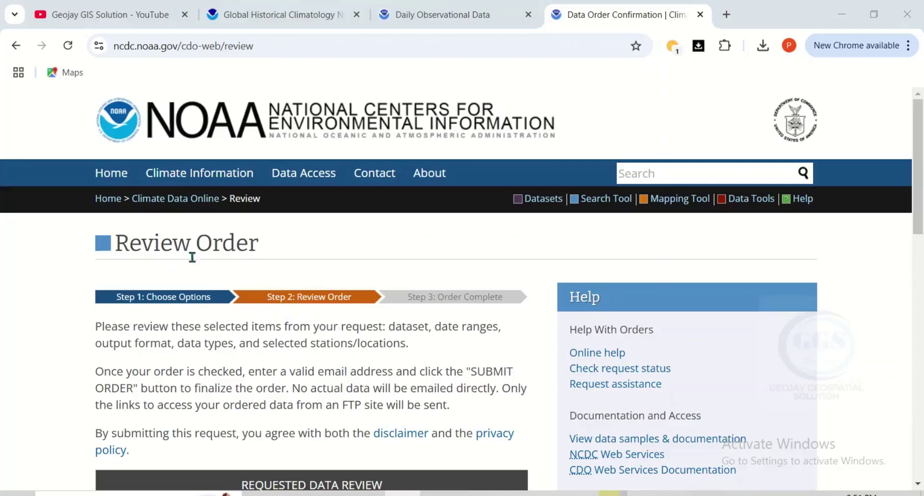
# Check the Daily Summaries 1980–2024, CSV, Metric, ILORIN request and reach the email field
pyautogui.scroll(-3, 192, 255)
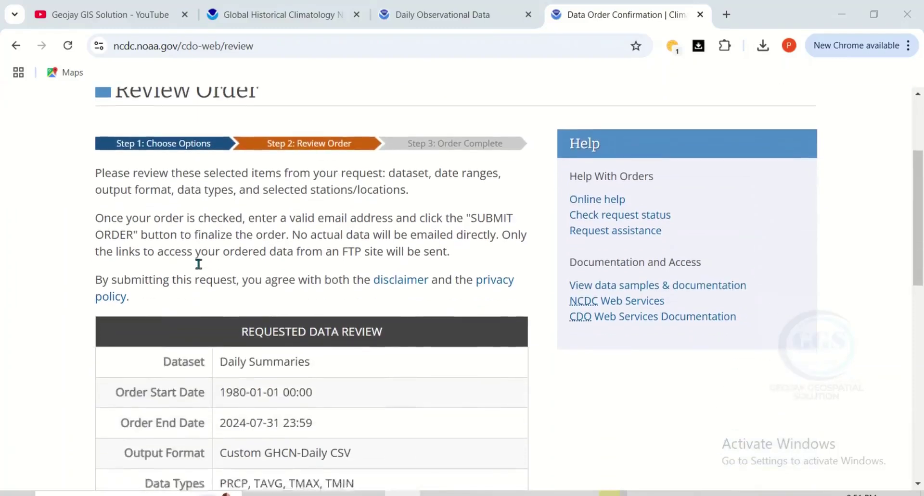
pyautogui.scroll(-1, 199, 264)
pyautogui.scroll(-1, 199, 266)
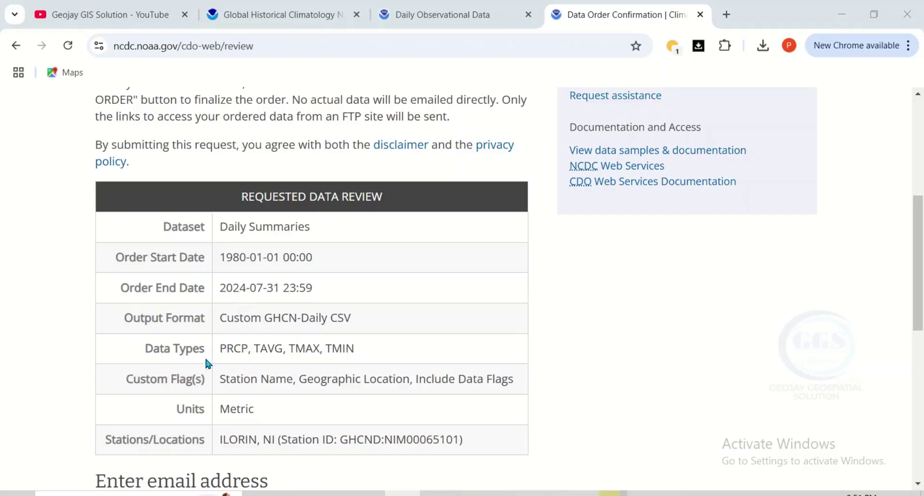
pyautogui.scroll(-1, 261, 354)
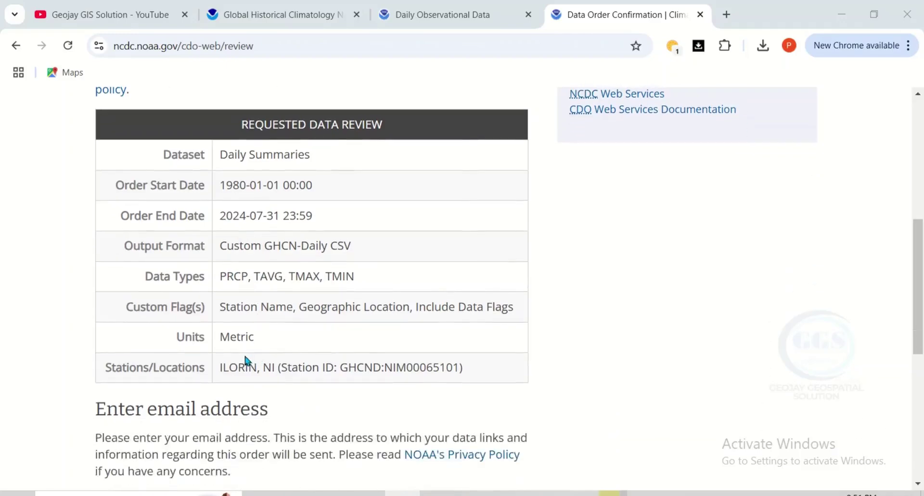
pyautogui.scroll(-1, 255, 349)
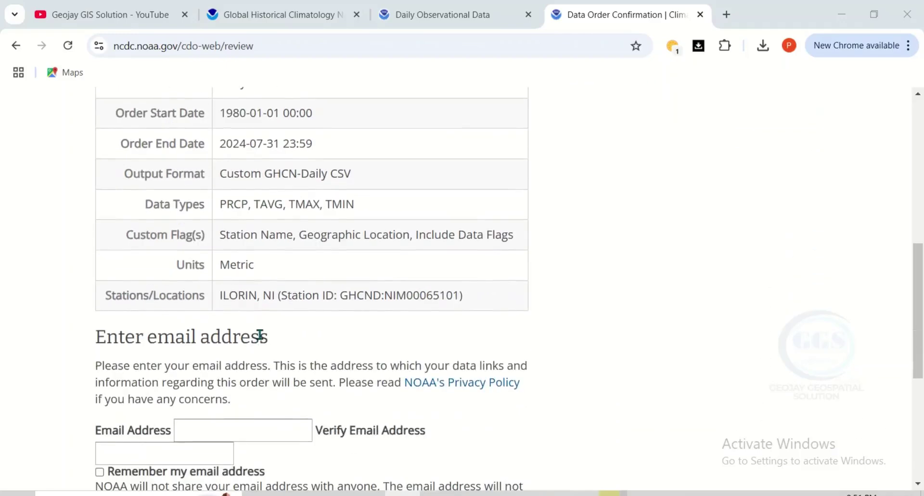
pyautogui.scroll(-1, 260, 335)
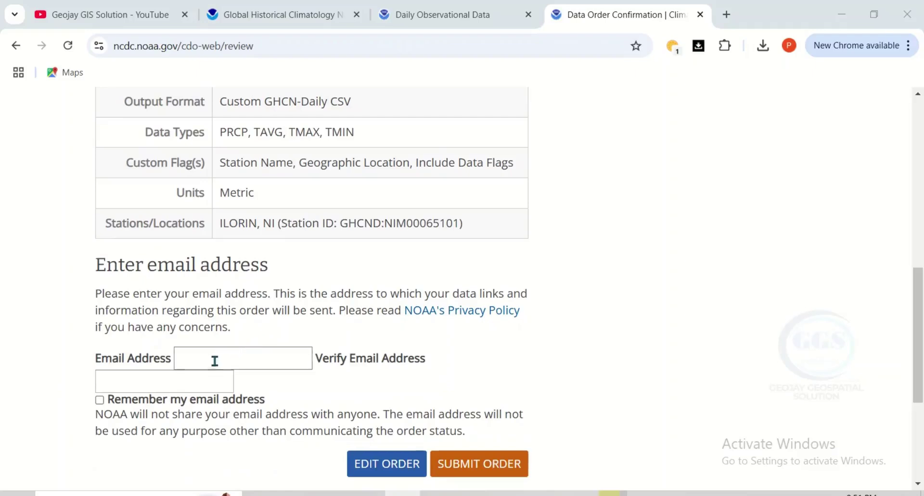
pyautogui.click(182, 357)
# Fill both email fields with the requester's address and submit the order
pyautogui.click(282, 395)
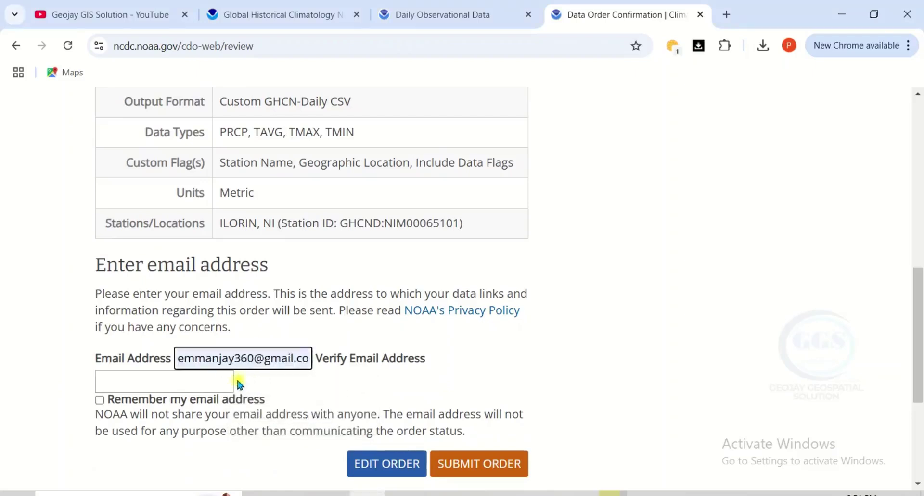
pyautogui.click(197, 383)
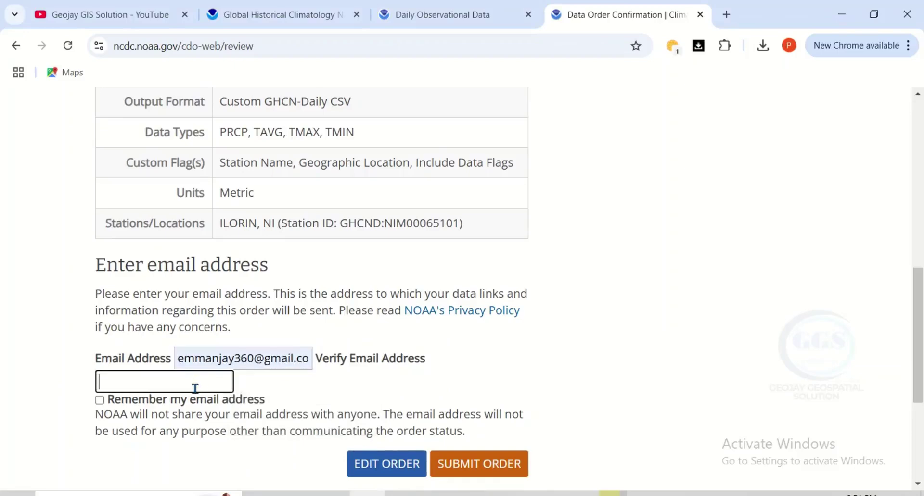
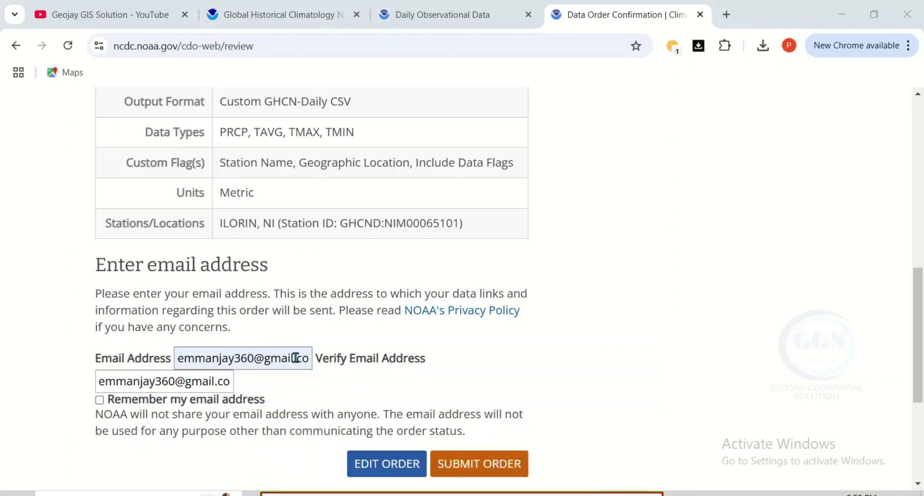
pyautogui.scroll(-1, 295, 358)
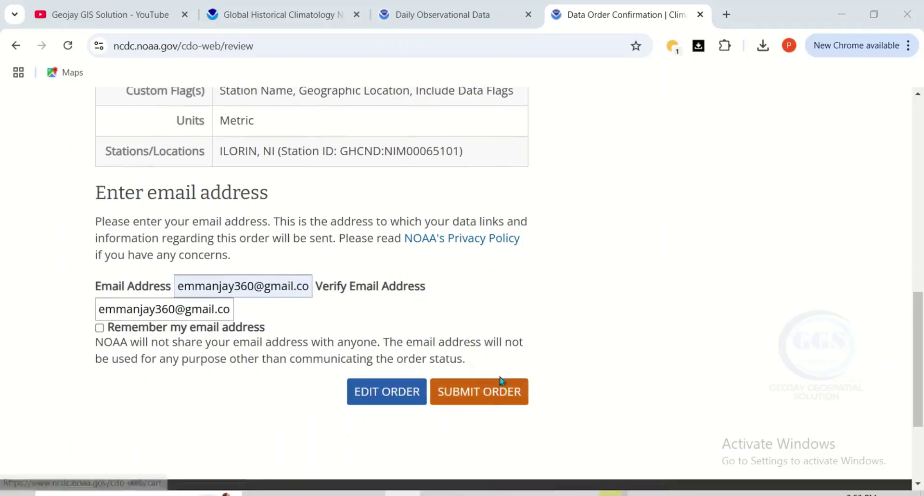
pyautogui.click(465, 395)
# Check the Request Submitted confirmation and open a new browser tab
pyautogui.scroll(3, 447, 334)
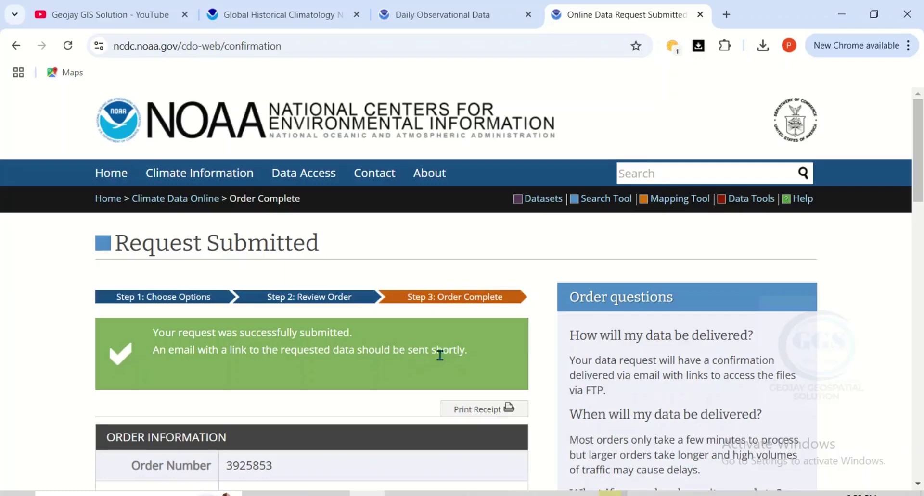
pyautogui.click(728, 15)
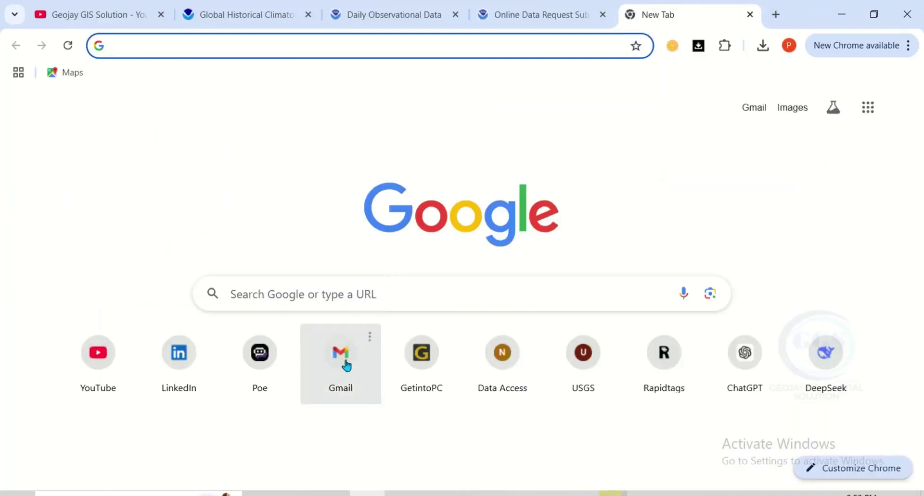
# Download the 311 KB CSV from NOAA's order-complete Gmail message and show it in its folder
pyautogui.click(345, 359)
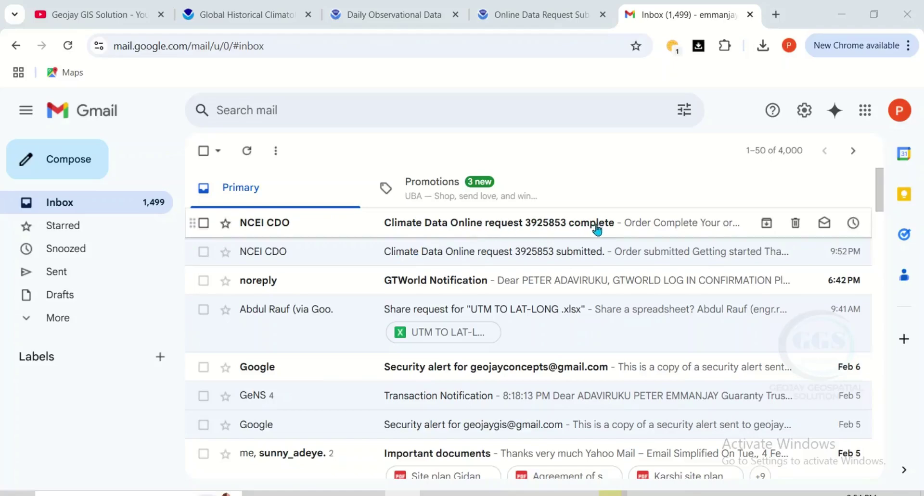
pyautogui.click(569, 224)
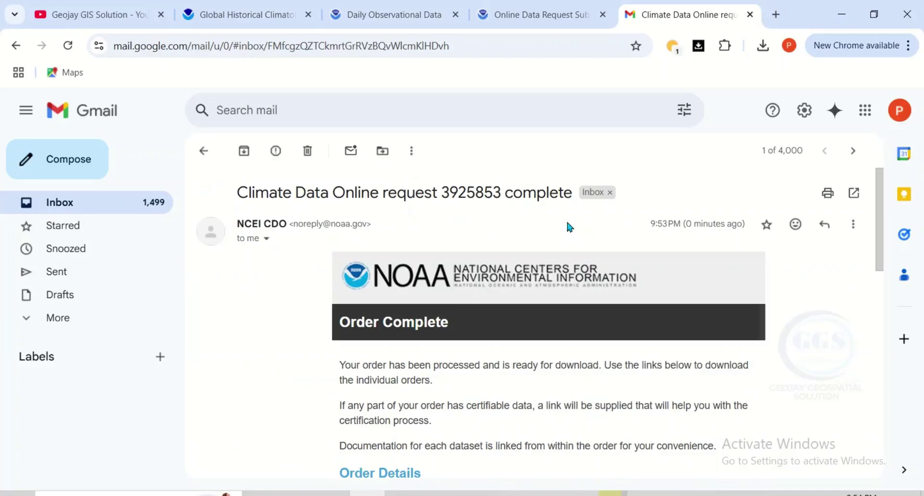
pyautogui.scroll(-3, 430, 320)
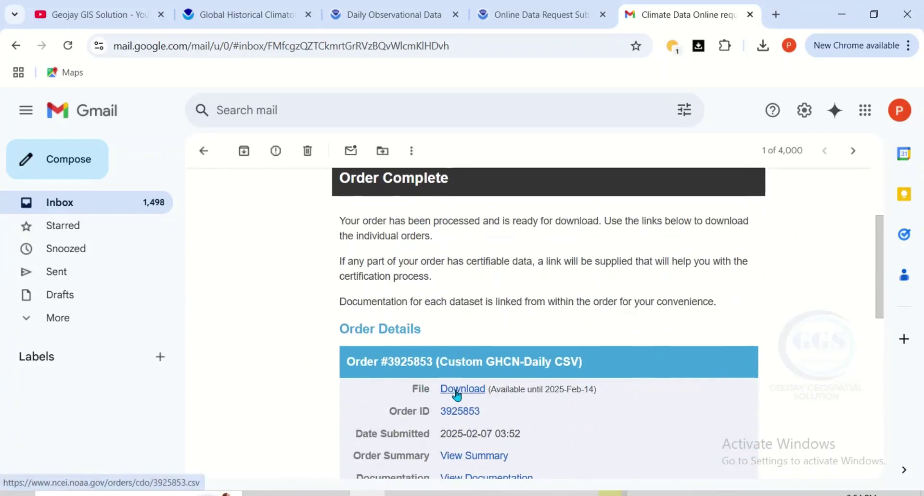
pyautogui.click(457, 391)
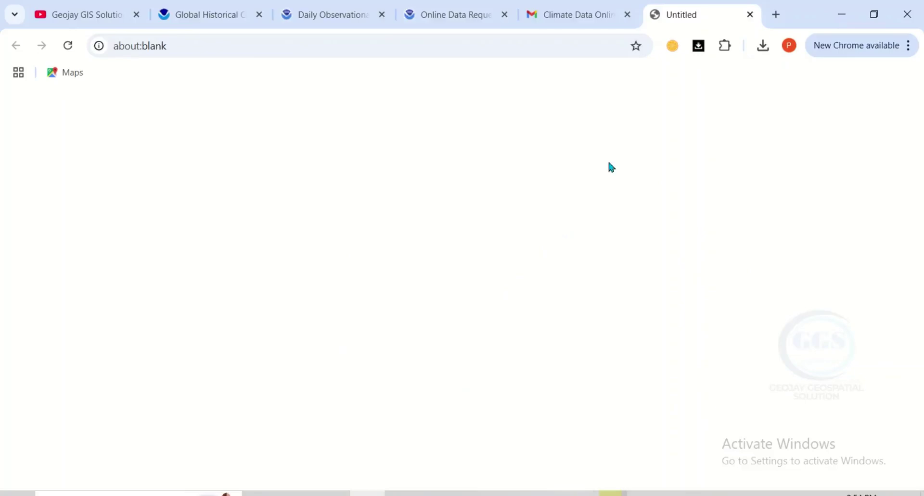
pyautogui.click(761, 51)
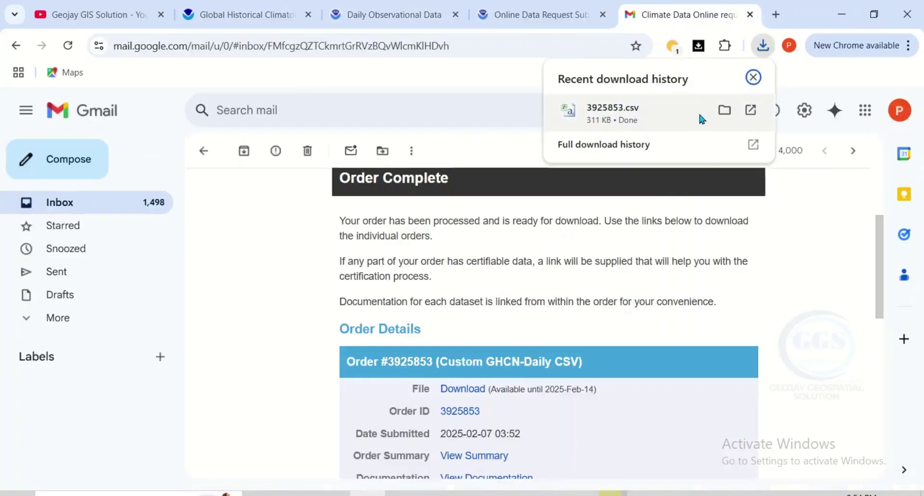
pyautogui.click(724, 110)
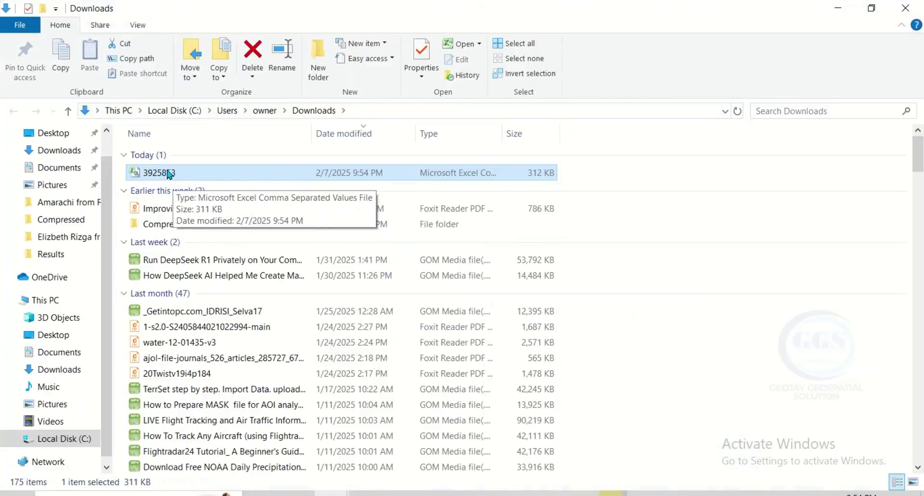
# Open the downloaded daily-summaries CSV from the Downloads folder in Excel
pyautogui.click(168, 175)
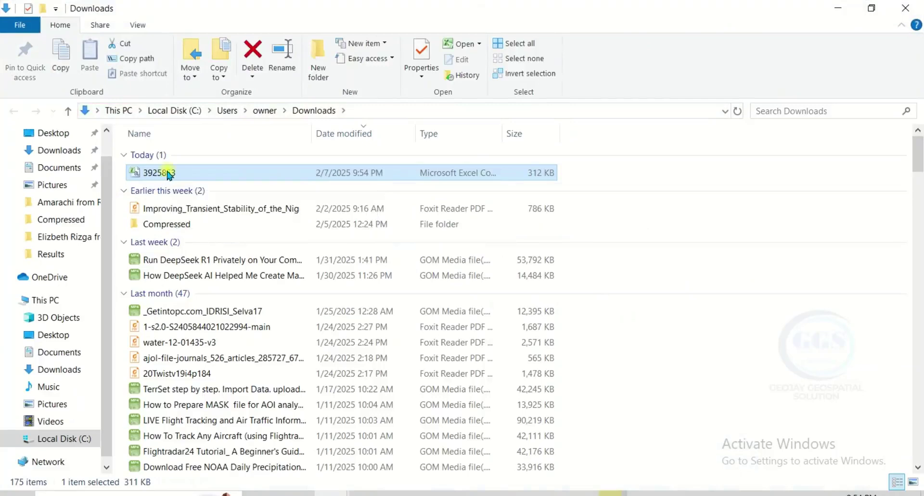
pyautogui.rightClick(167, 173)
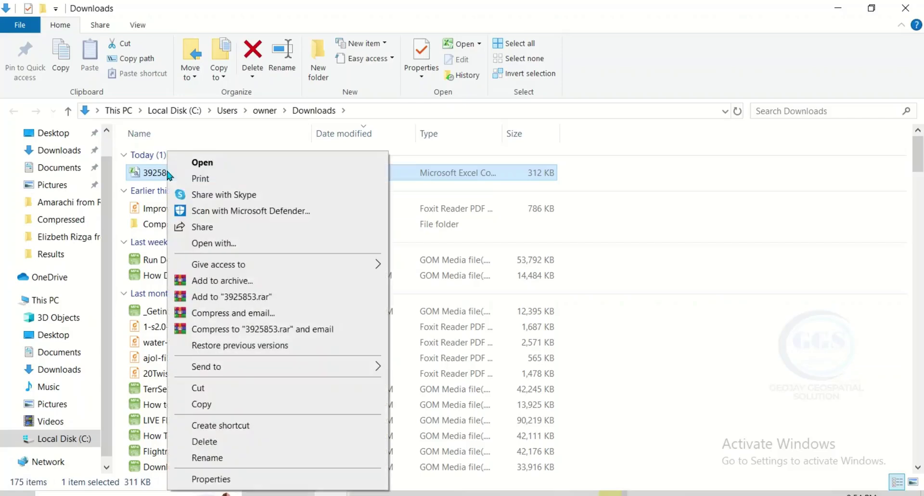
pyautogui.click(202, 164)
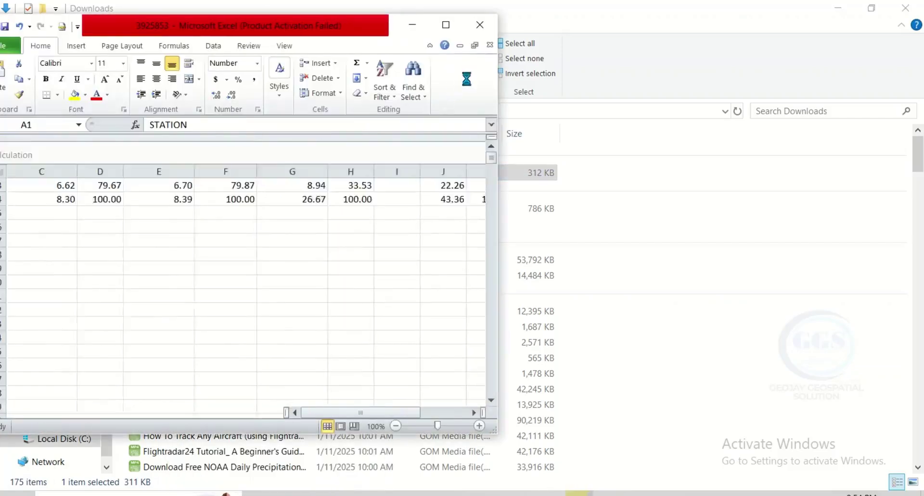
# Maximize Excel, autofit the ELEVATION and DATE columns, and browse the daily Ilorin records
pyautogui.click(446, 27)
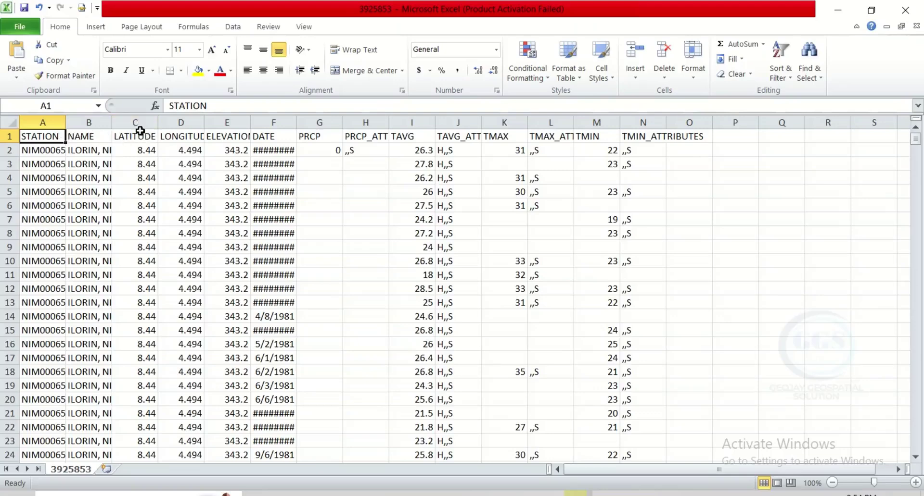
pyautogui.doubleClick(250, 122)
pyautogui.doubleClick(304, 122)
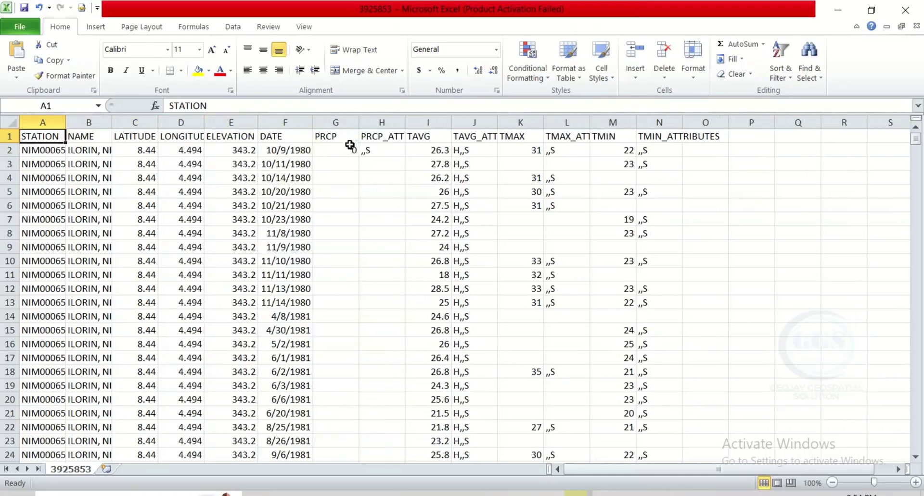
pyautogui.scroll(-1, 427, 148)
pyautogui.scroll(1, 447, 157)
pyautogui.scroll(-20, 620, 168)
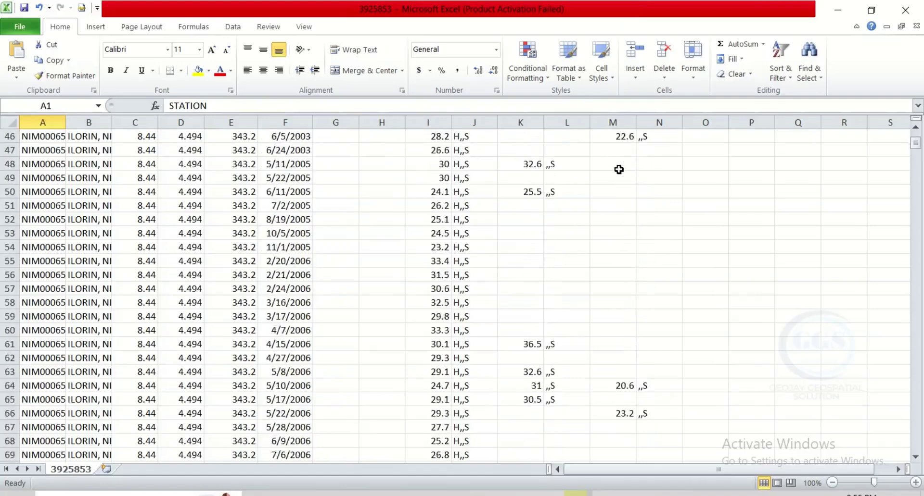
pyautogui.scroll(-20, 612, 174)
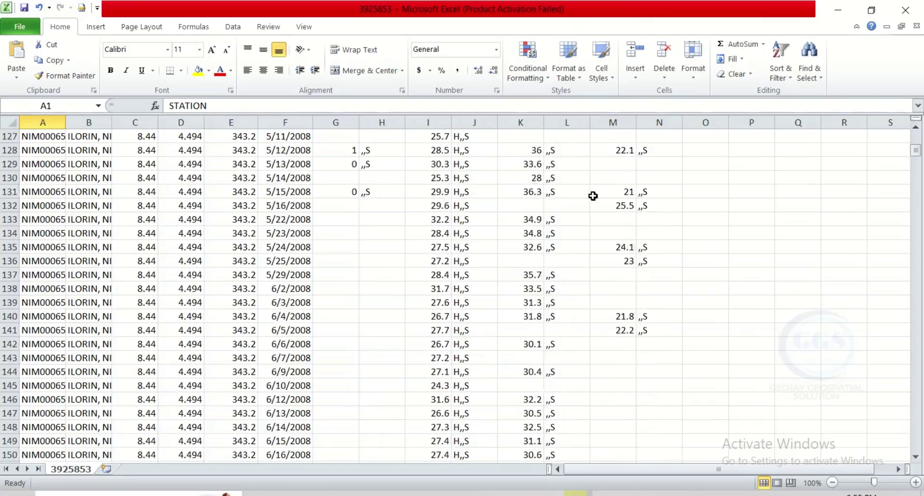
pyautogui.scroll(-4, 591, 196)
pyautogui.scroll(6, 587, 200)
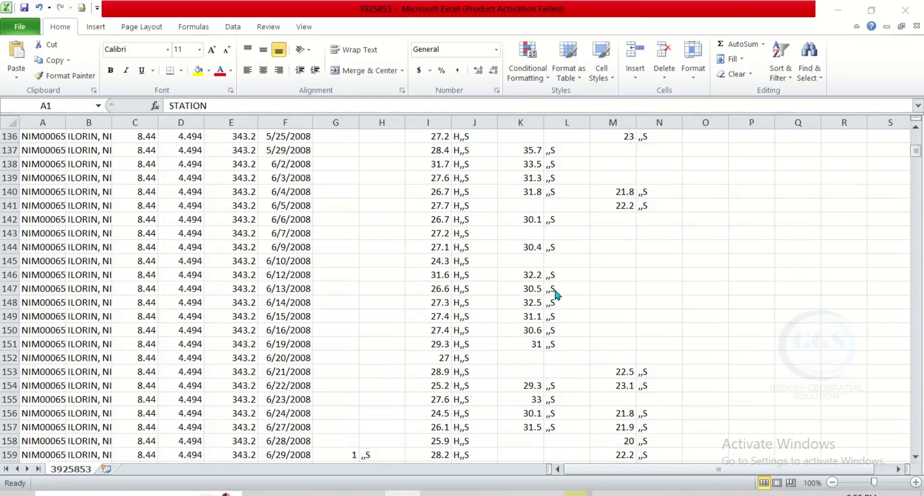
pyautogui.scroll(-6, 524, 279)
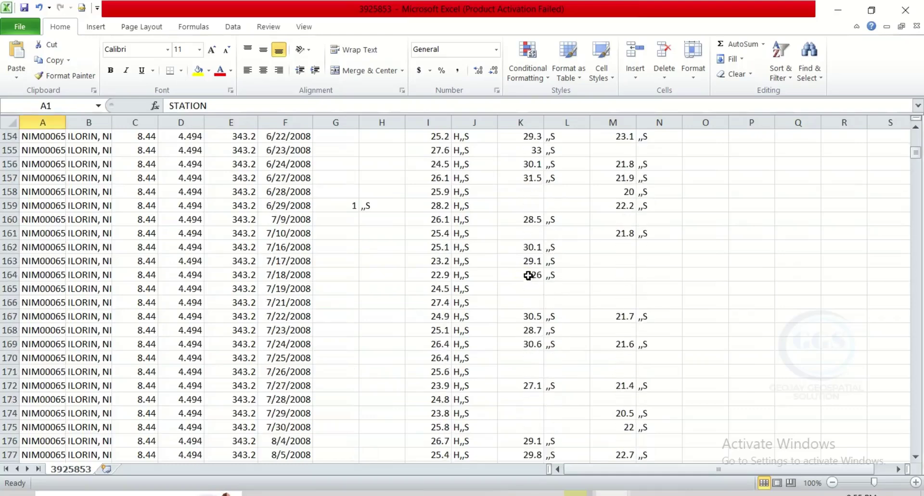
pyautogui.scroll(-2, 535, 285)
pyautogui.scroll(6, 540, 291)
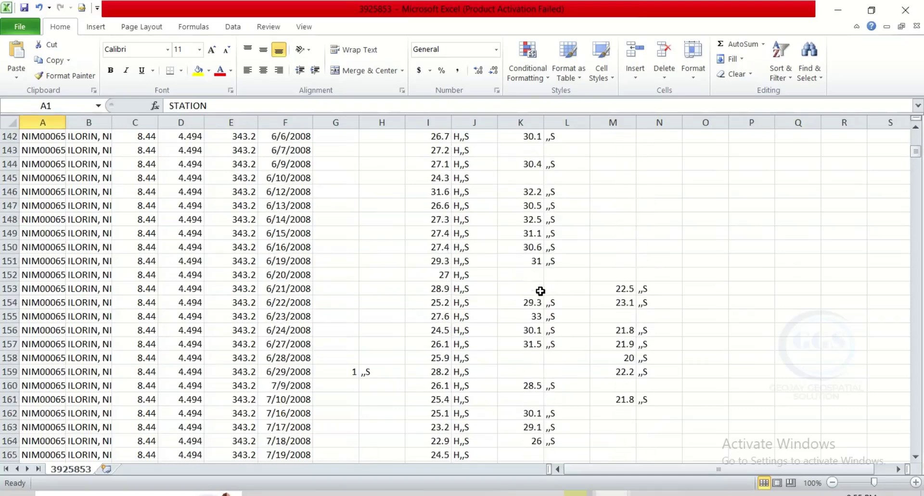